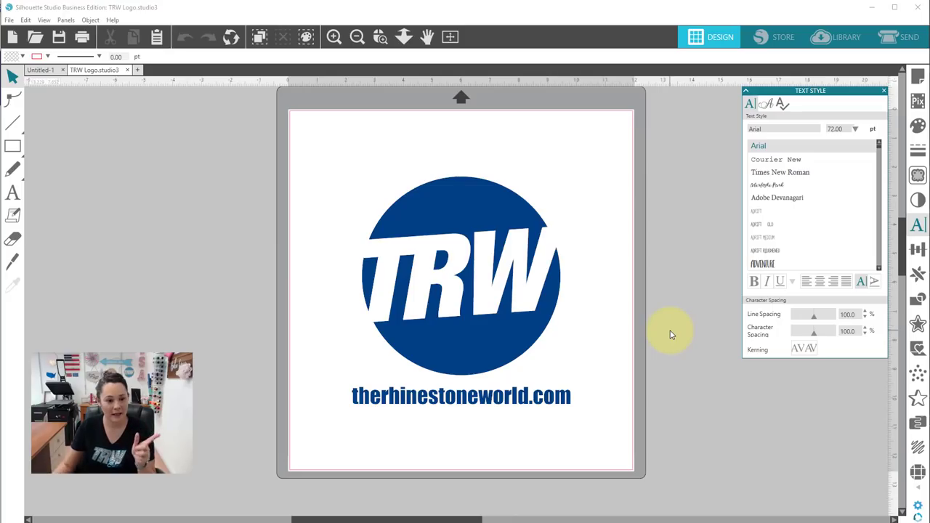
Leave the TRW Logo file for the empty Untitled-1 document.
left_click(39, 71)
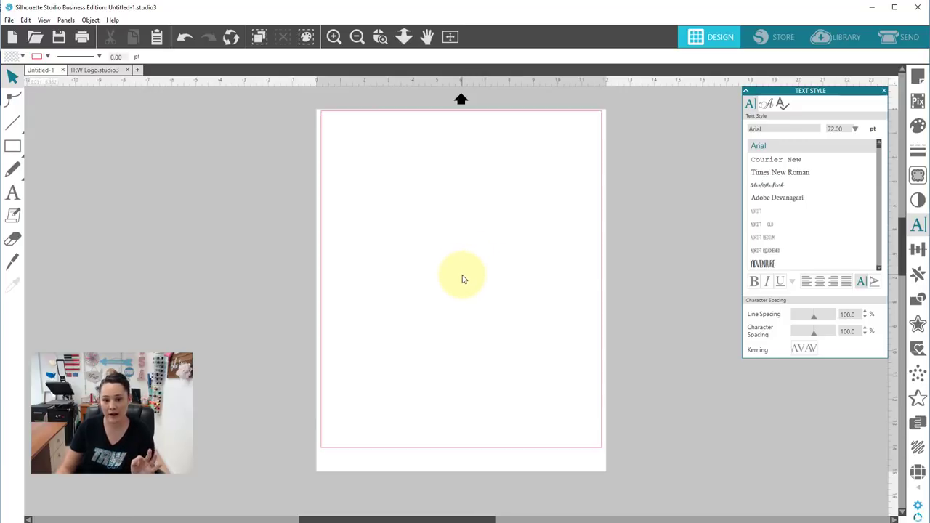
left_click(874, 7)
left_click(294, 8)
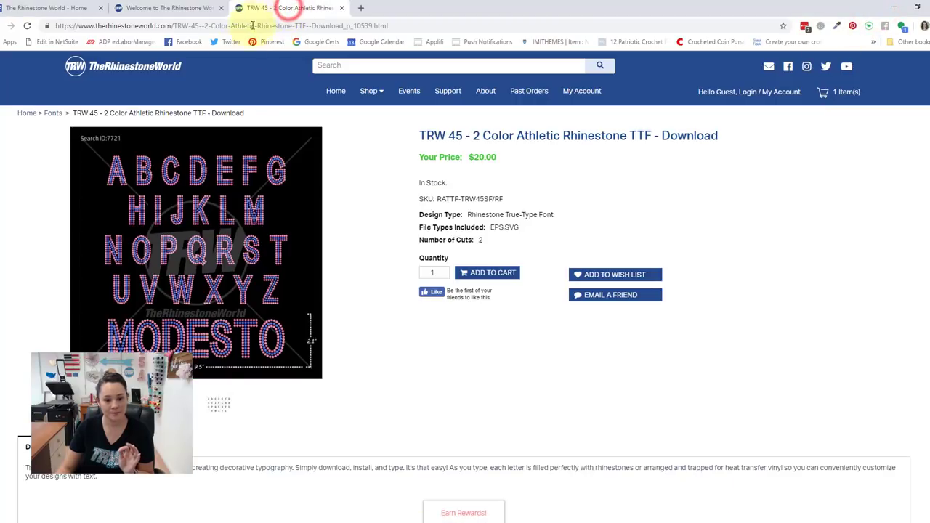
left_click_drag(417, 136, 686, 138)
left_click(684, 173)
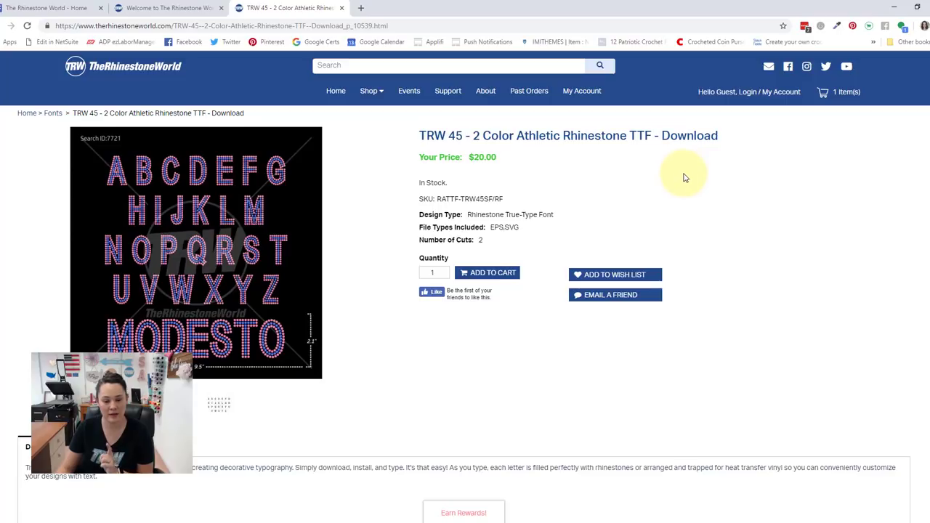
scroll(680, 188, "down", 3)
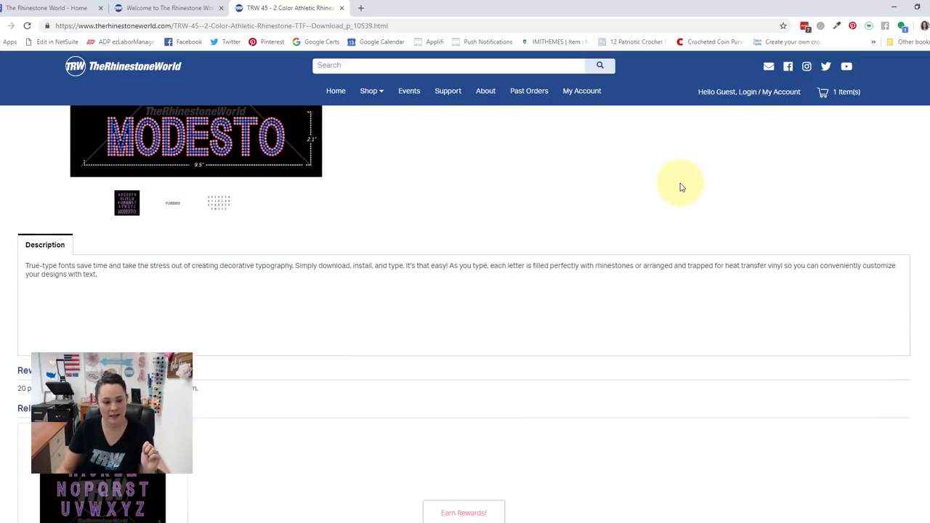
scroll(680, 185, "up", 3)
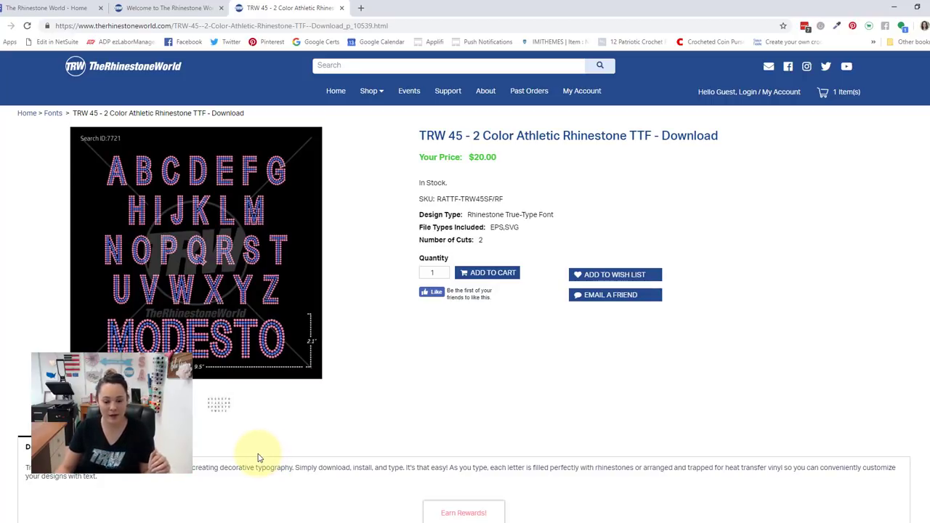
Add the word 'football' as a 72 pt Arial text object near the page's upper left.
mouse_move(367, 517)
left_click(369, 502)
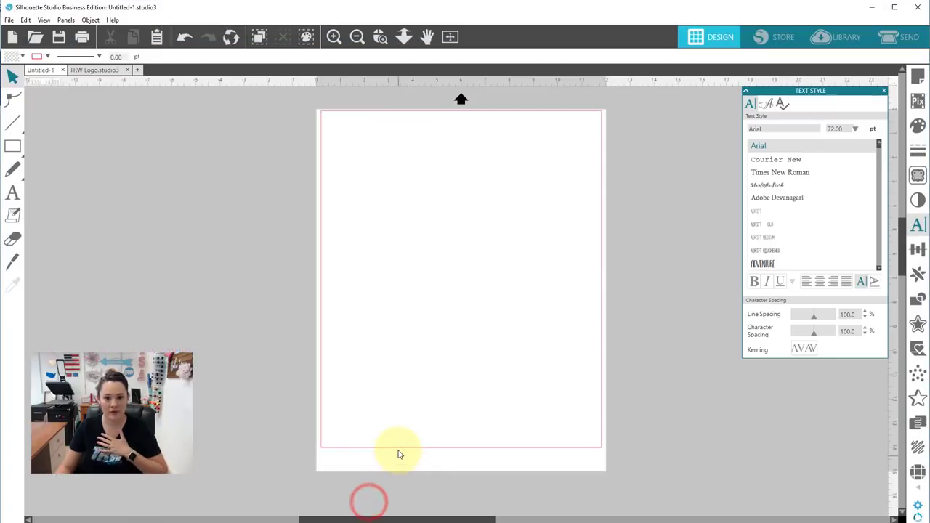
left_click(14, 192)
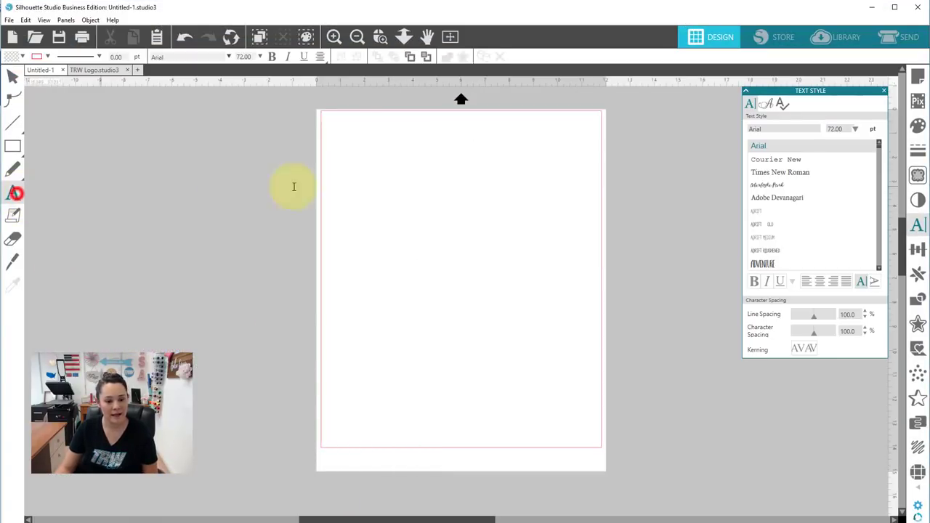
left_click(373, 197)
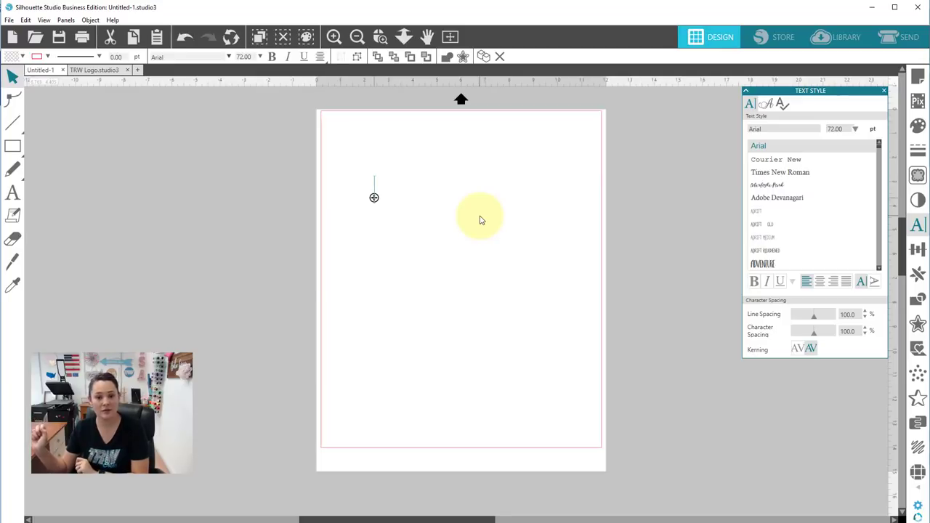
type("foot")
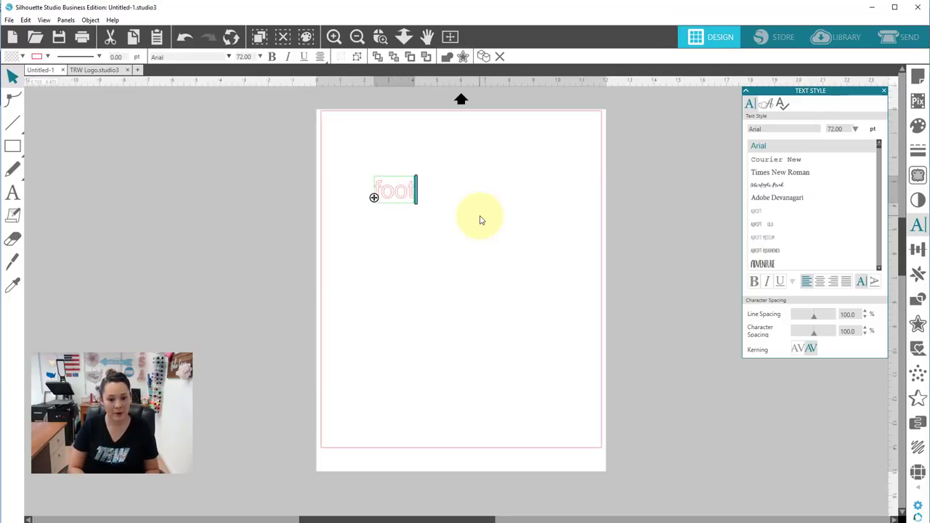
type("ball")
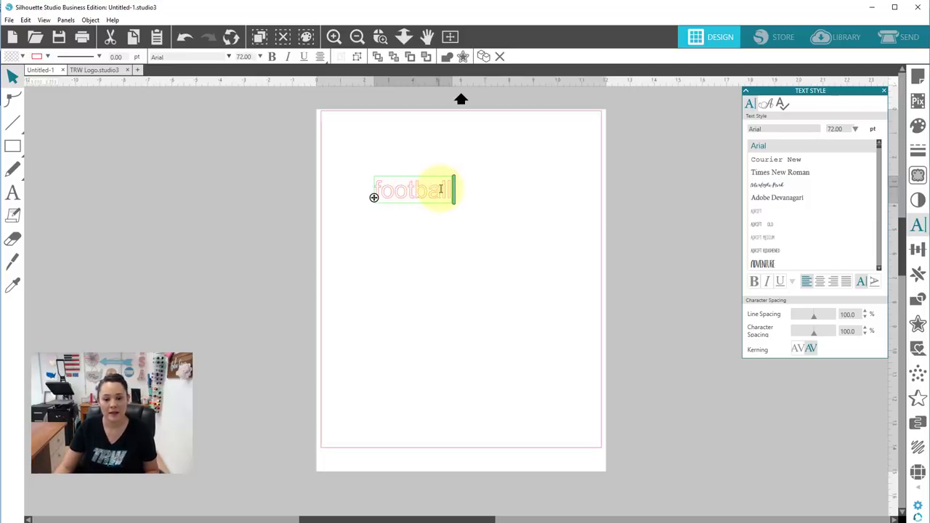
left_click_drag(450, 191, 363, 191)
left_click(426, 190)
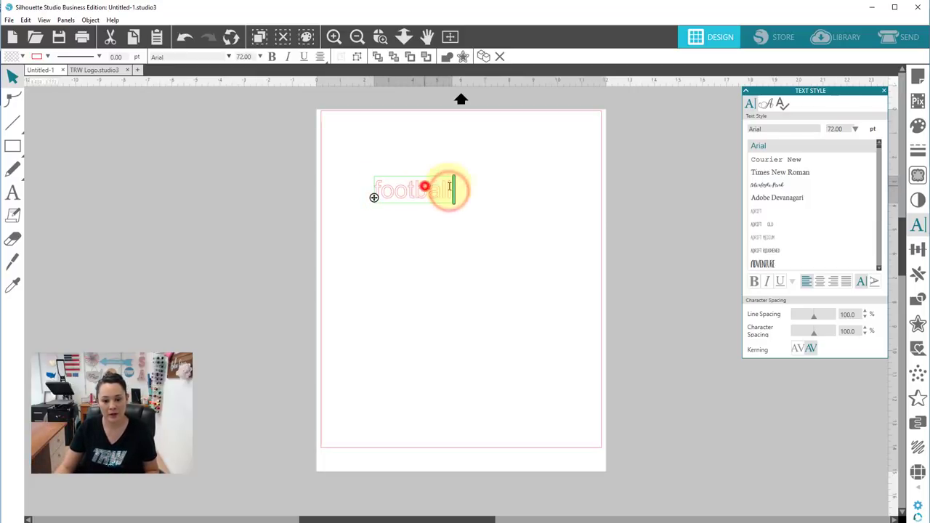
left_click(445, 156)
Fill the football text with blue.
left_click(420, 193)
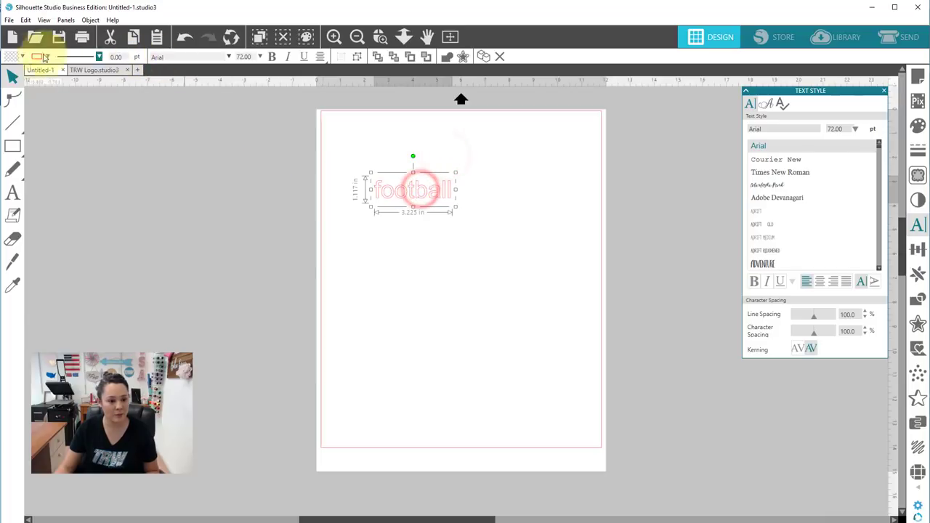
left_click(21, 57)
left_click(107, 103)
left_click(438, 255)
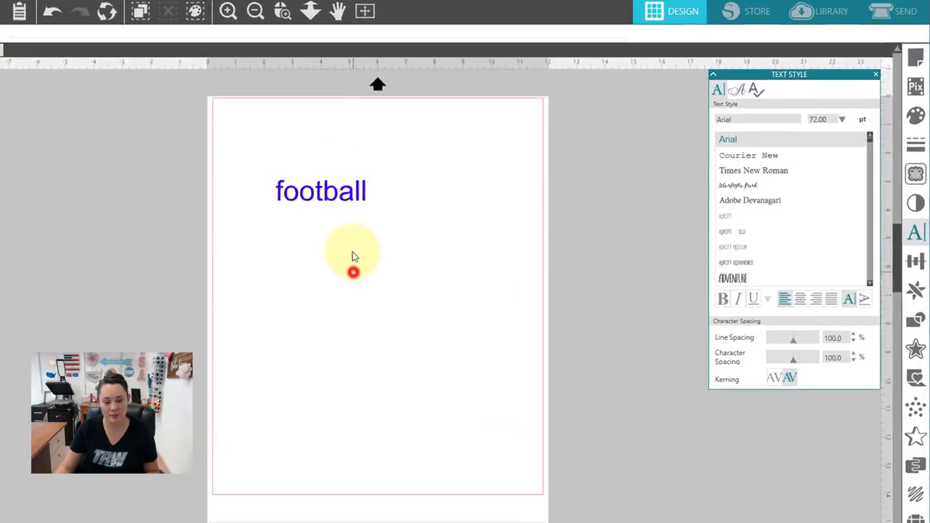
Change the text's font to TRW 45 2 Color SF, then to TRW 45 RFF.
left_click(420, 201)
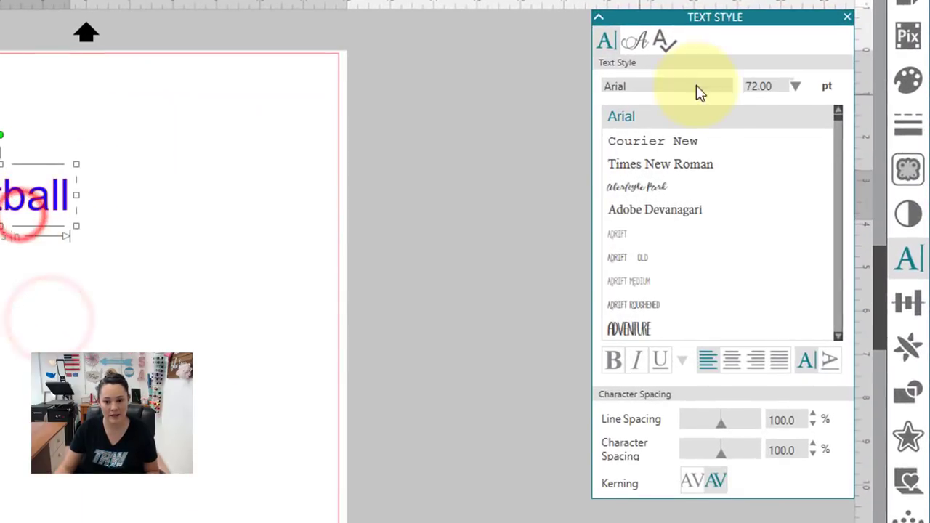
left_click(657, 92)
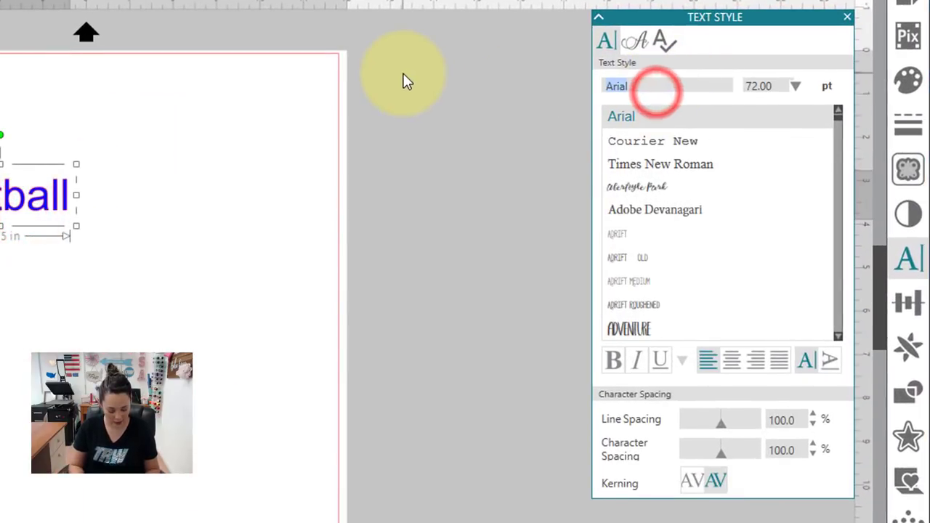
type("trw 45 2 Color SF")
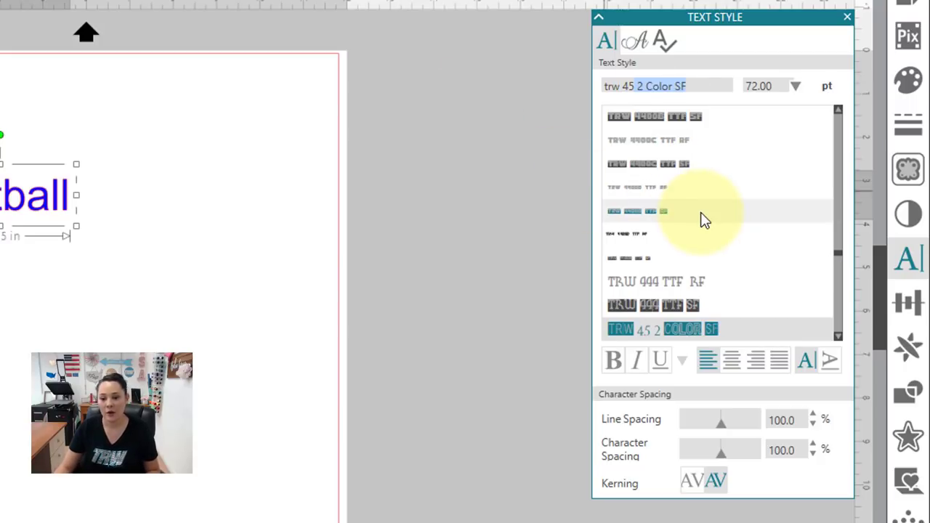
scroll(703, 220, "down", 1)
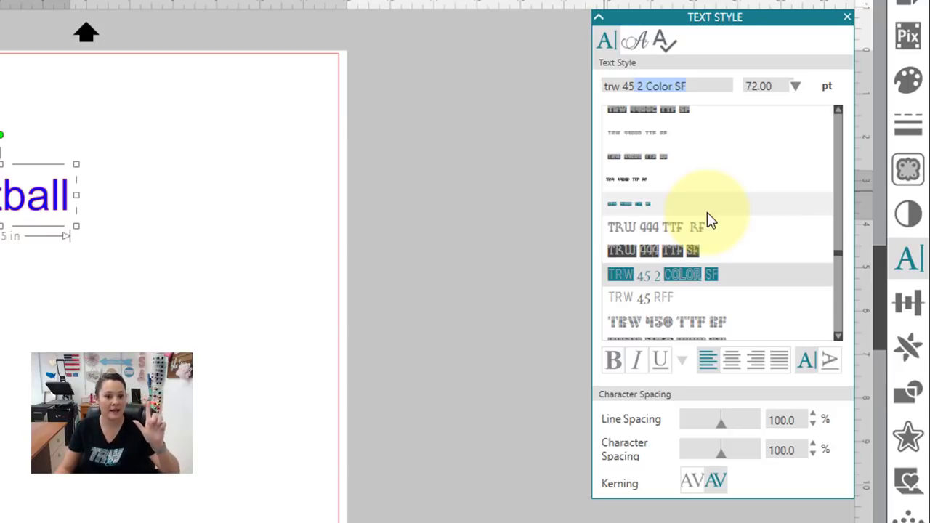
left_click(687, 275)
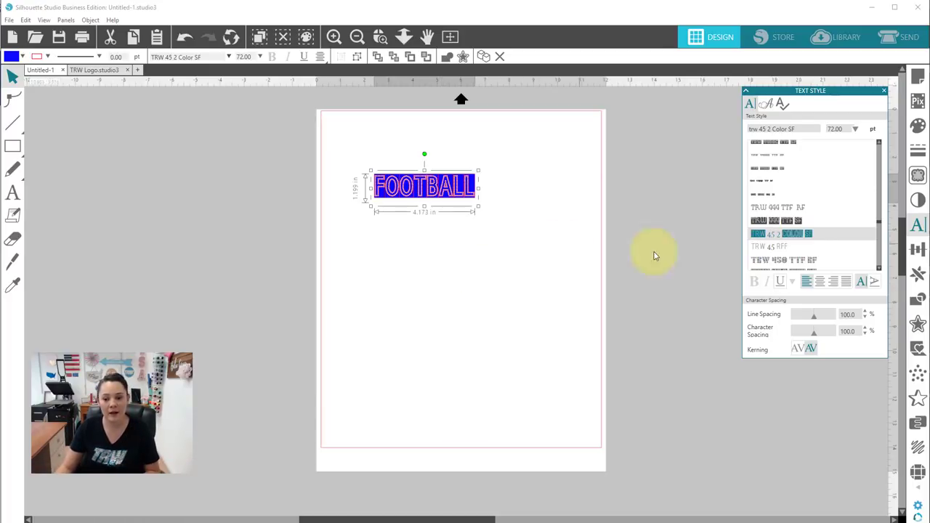
left_click(776, 247)
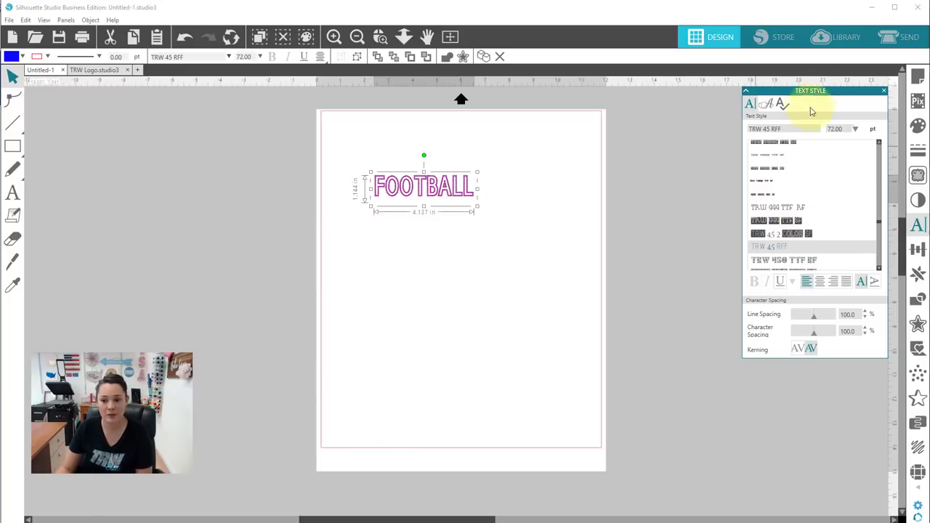
Go to The Rhinestone World's Support page listing design documents, manuals and spec sheets.
left_click(872, 8)
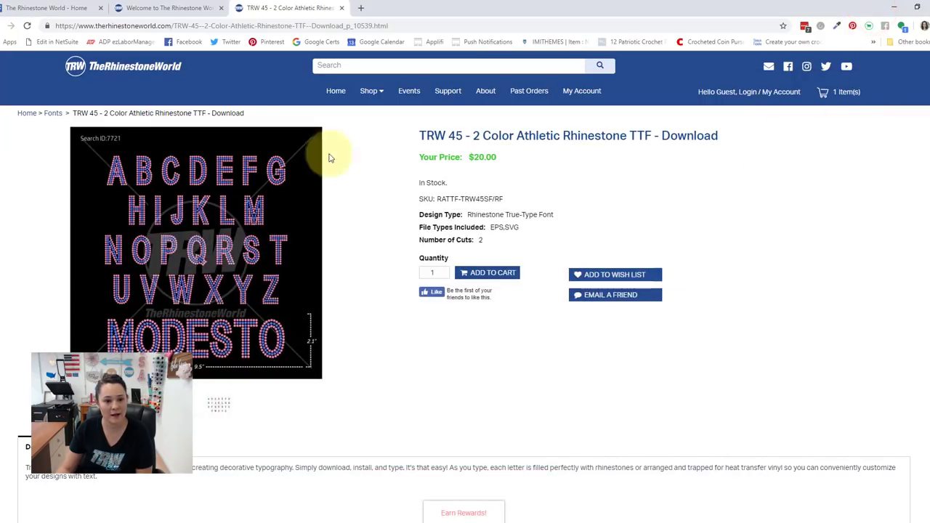
left_click(182, 8)
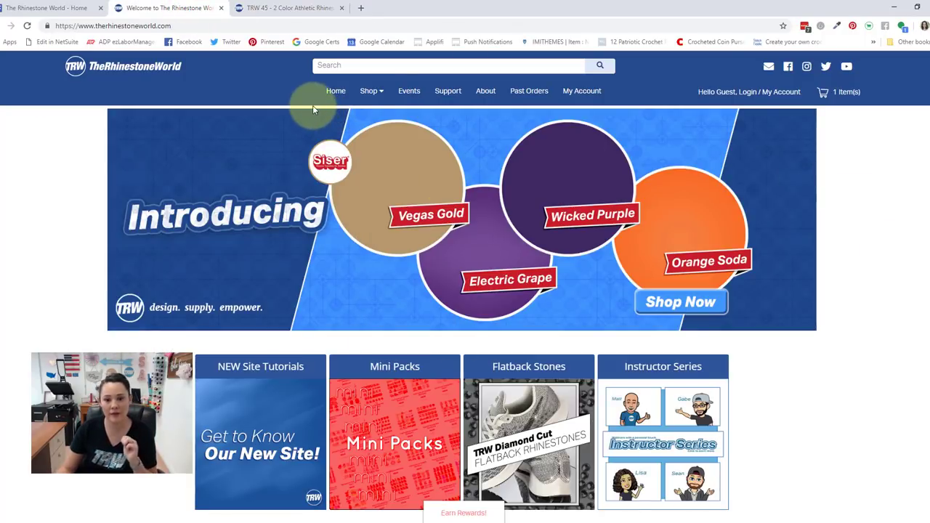
left_click(265, 8)
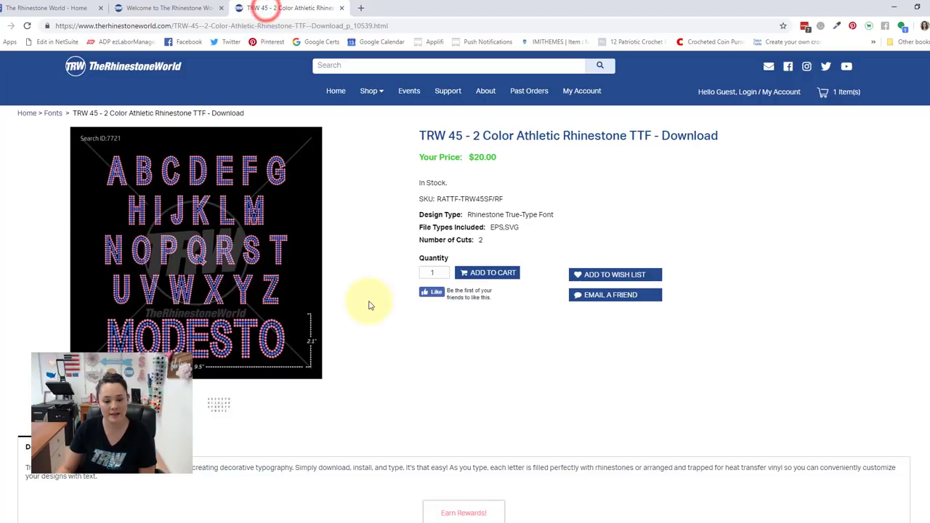
scroll(369, 305, "down", 5)
scroll(195, 429, "up", 5)
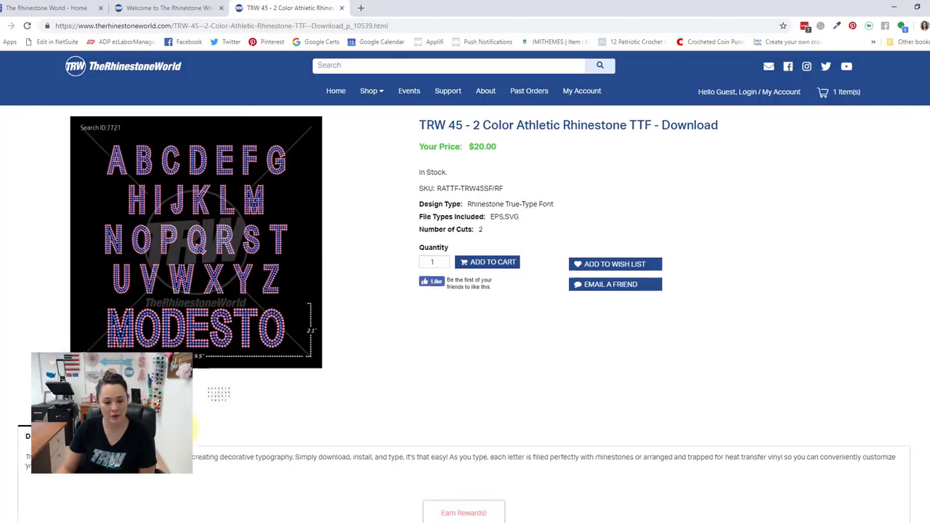
scroll(195, 428, "up", 1)
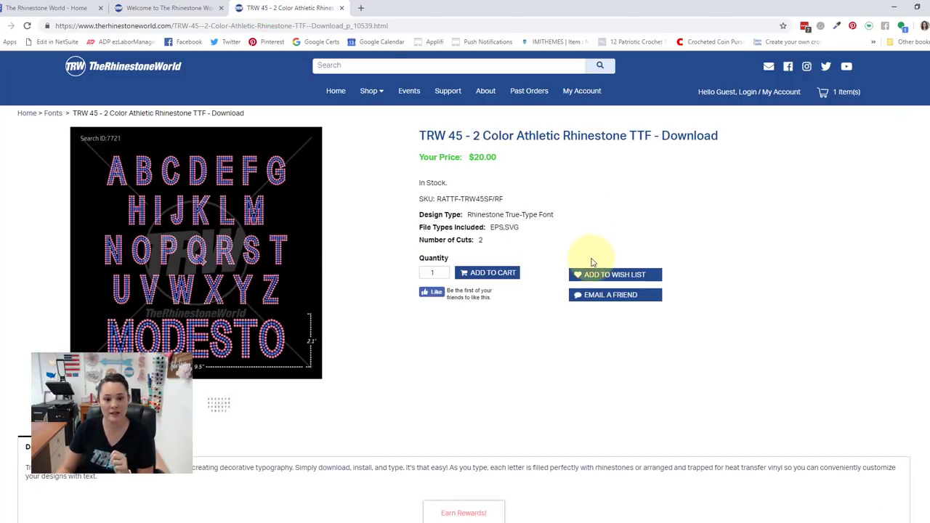
left_click(155, 10)
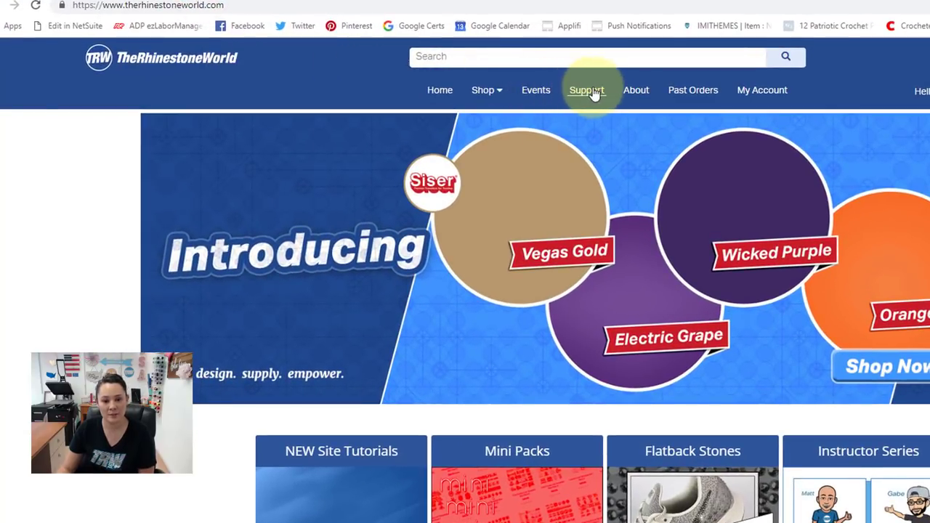
left_click(595, 93)
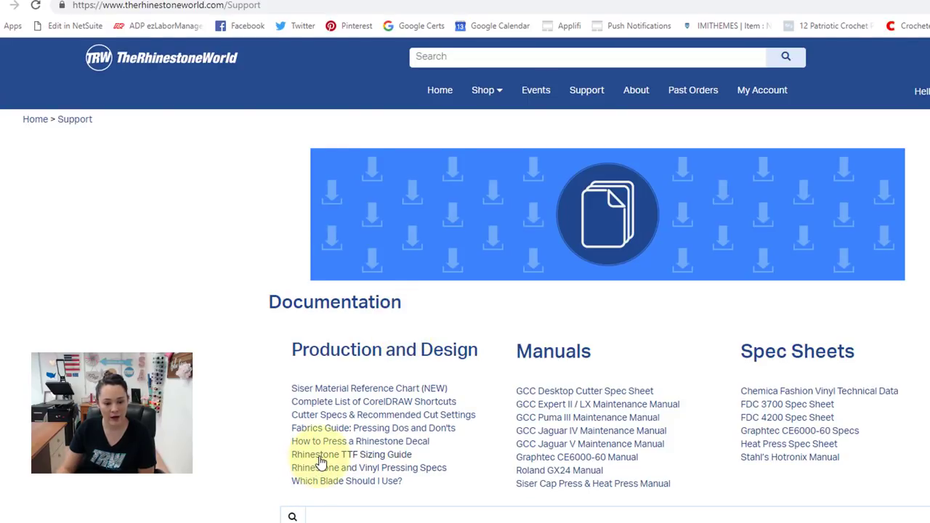
Filter the Rhinestone TTF Sizing Guide to TRW 45, showing 132 SS6 stones for 2 Color.
left_click(390, 455)
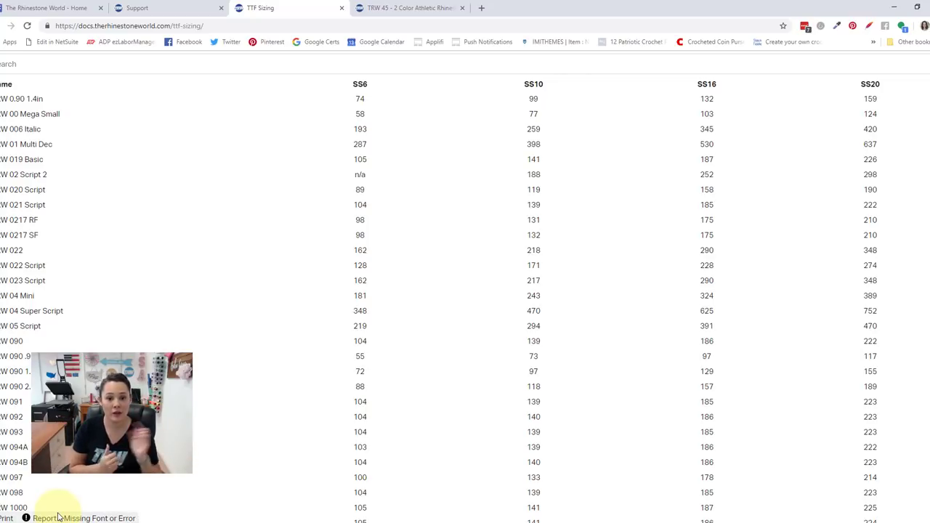
left_click(32, 65)
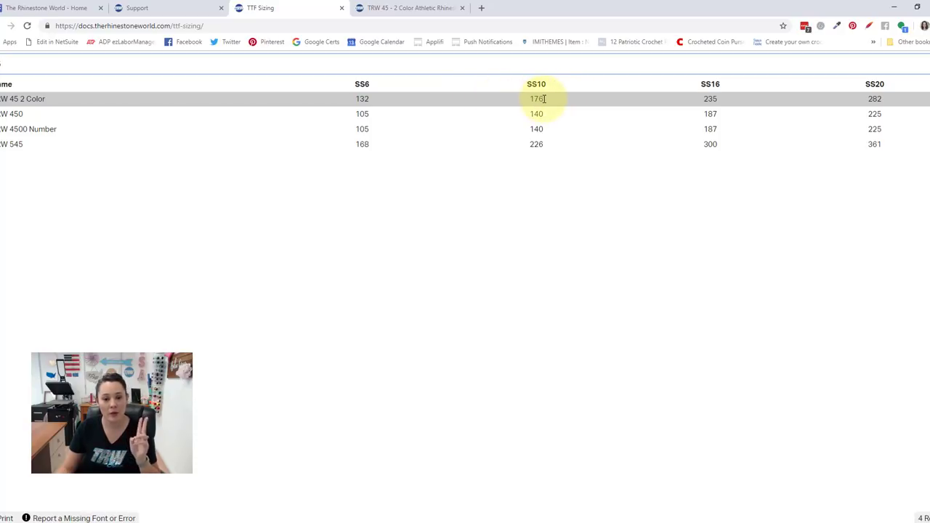
Enlarge FOOTBALL to 176 pt and move it onto the top of the page.
left_click(369, 518)
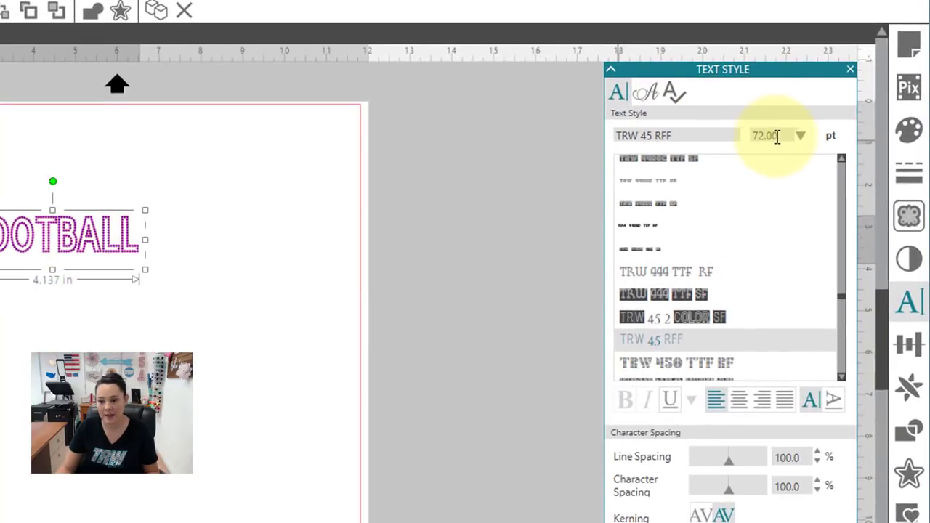
double_click(775, 136)
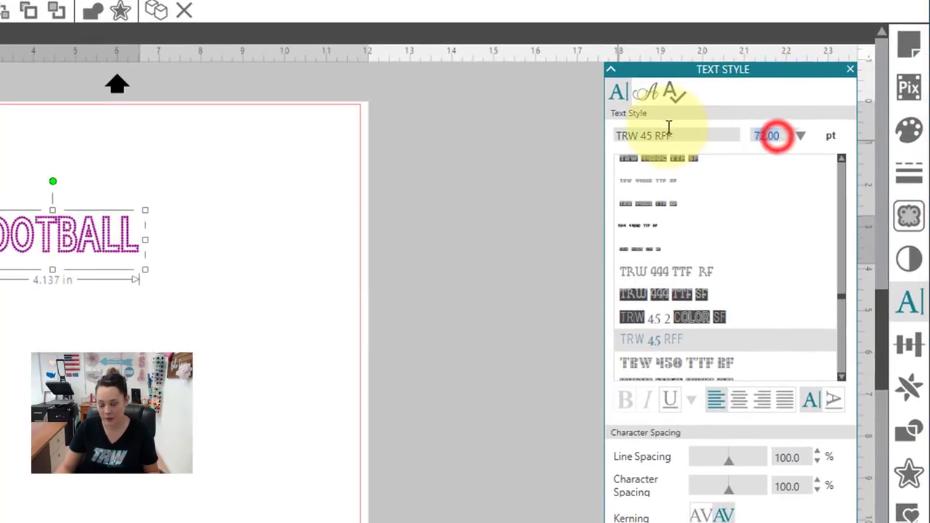
type("178")
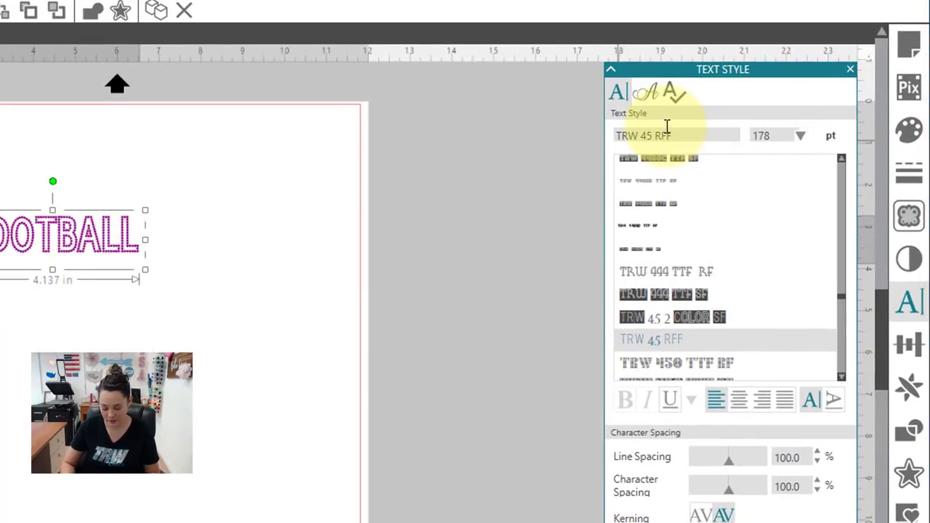
type("6")
key("Return")
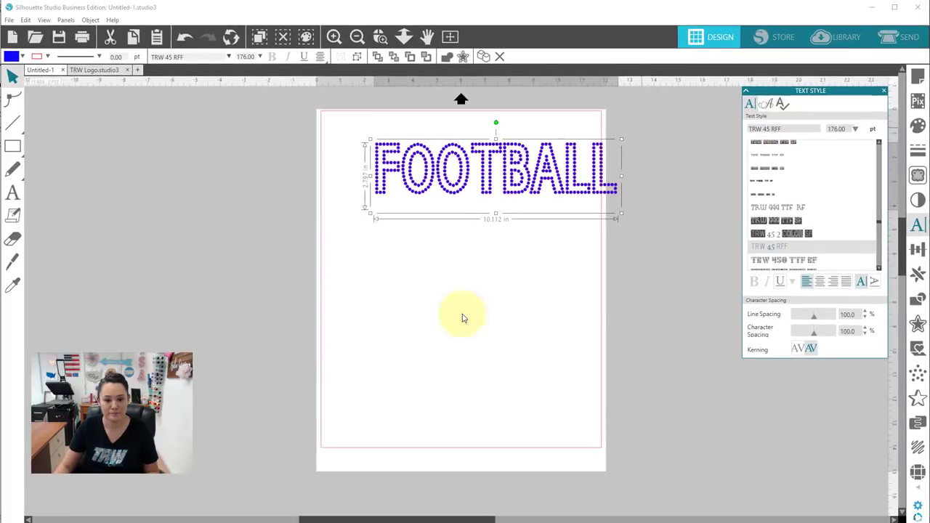
left_click(391, 402)
left_click_drag(508, 171, 481, 169)
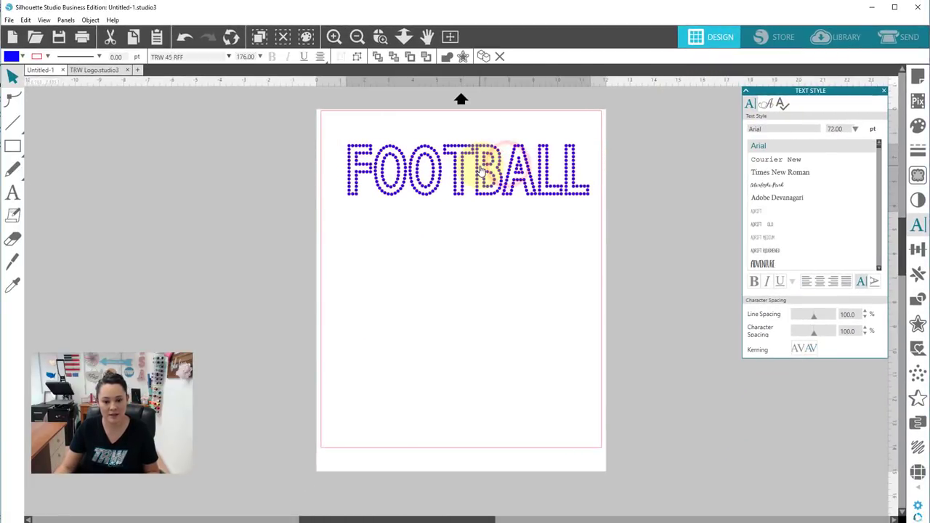
left_click(488, 266)
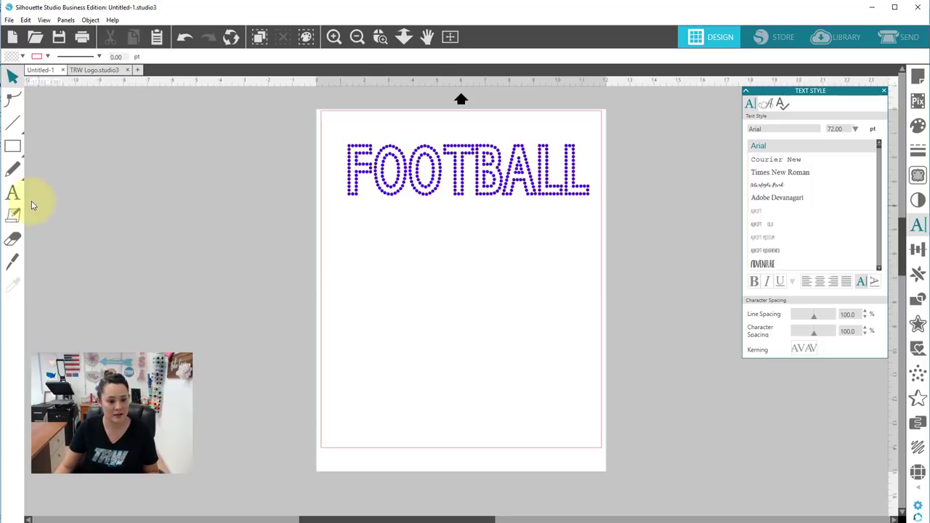
Alt-drag a duplicate of FOOTBALL to sit below the original.
left_click(13, 192)
left_click(431, 210)
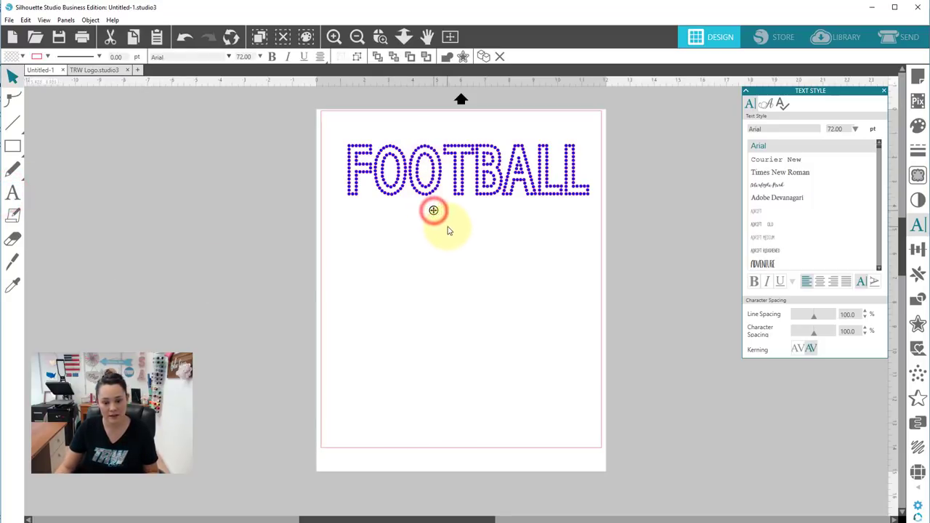
left_click(238, 216)
left_click(423, 183)
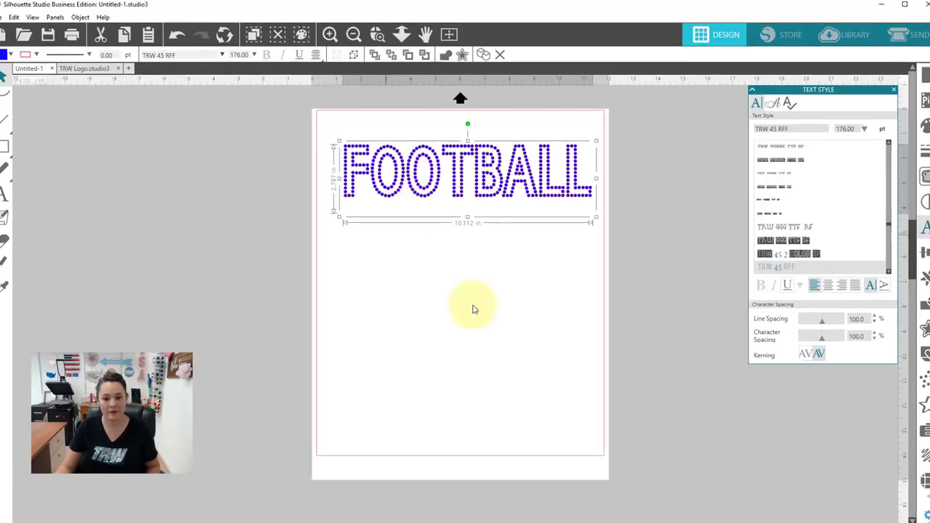
left_click(502, 336)
left_click(521, 189)
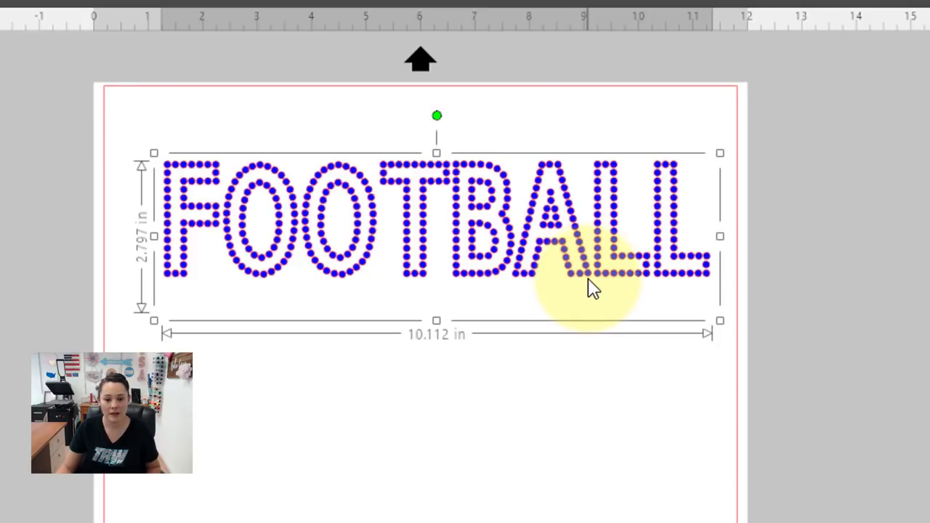
left_click_drag(588, 280, 580, 476)
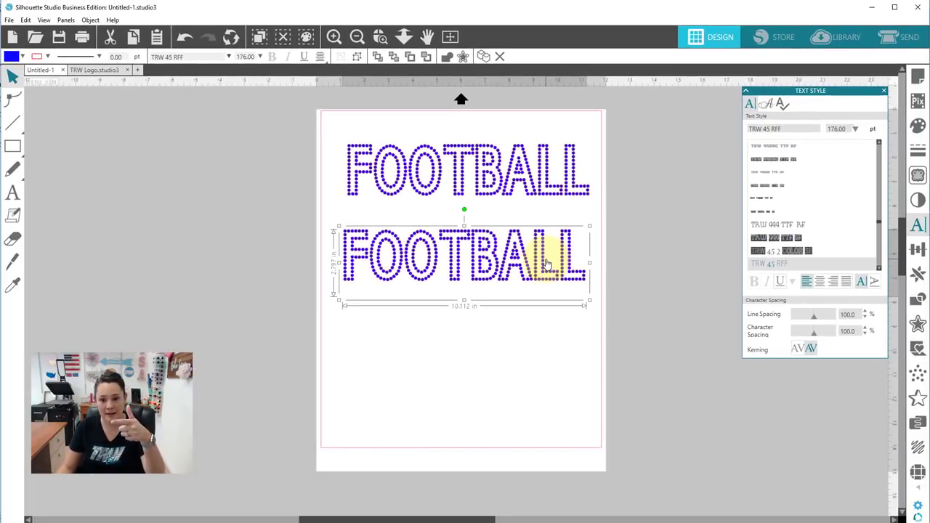
Retype the copy as FOOTBALL in the single-line font and fill it pink.
double_click(557, 253)
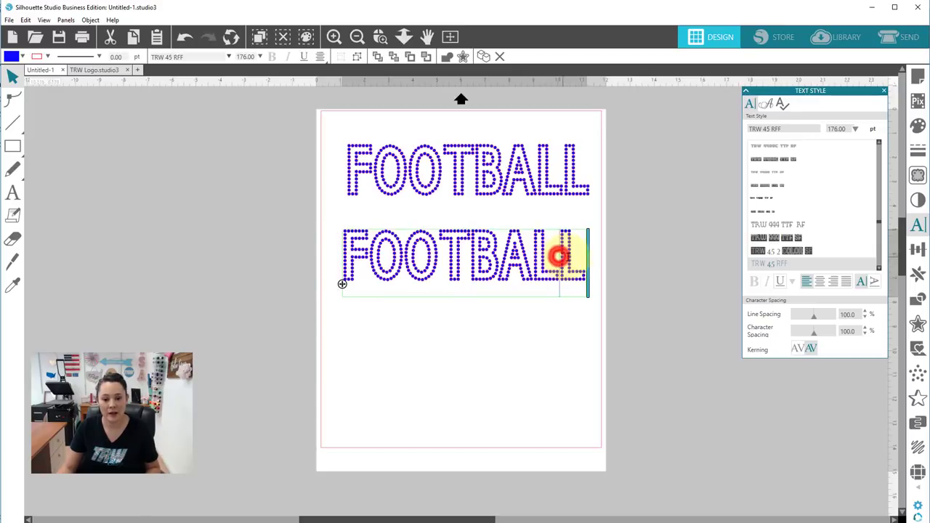
left_click_drag(575, 255, 346, 258)
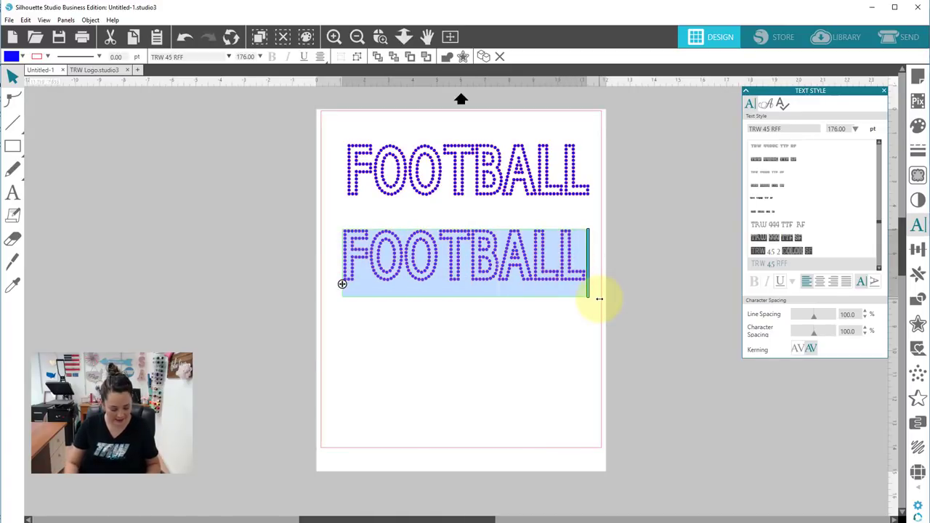
type("FOOTBALL")
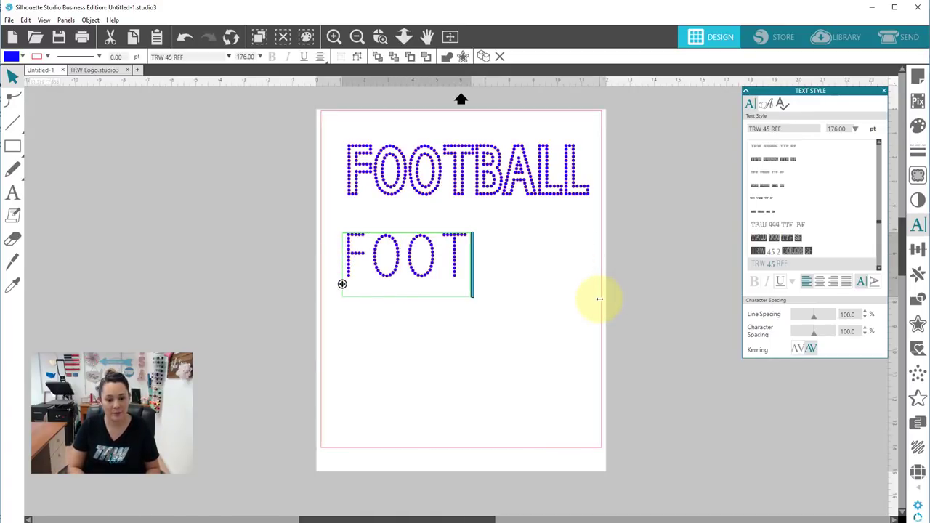
left_click(528, 339)
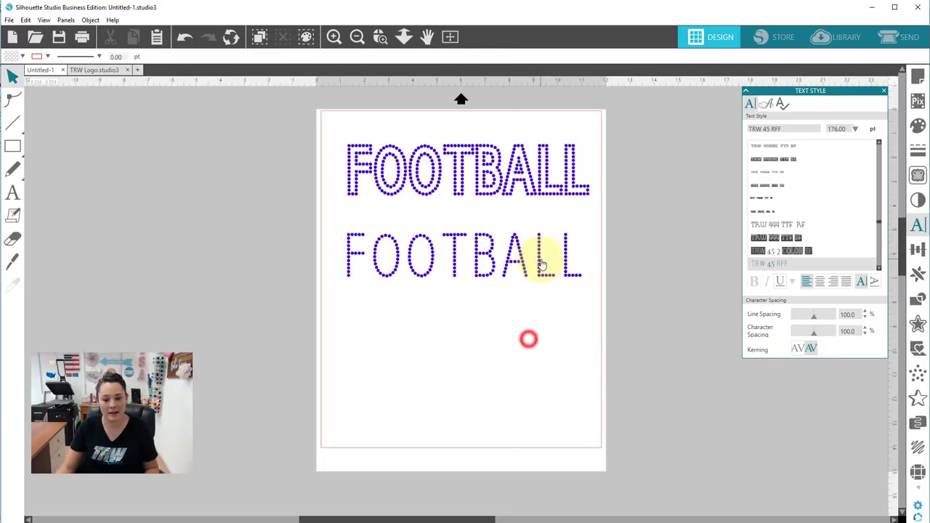
left_click(542, 258)
left_click(23, 56)
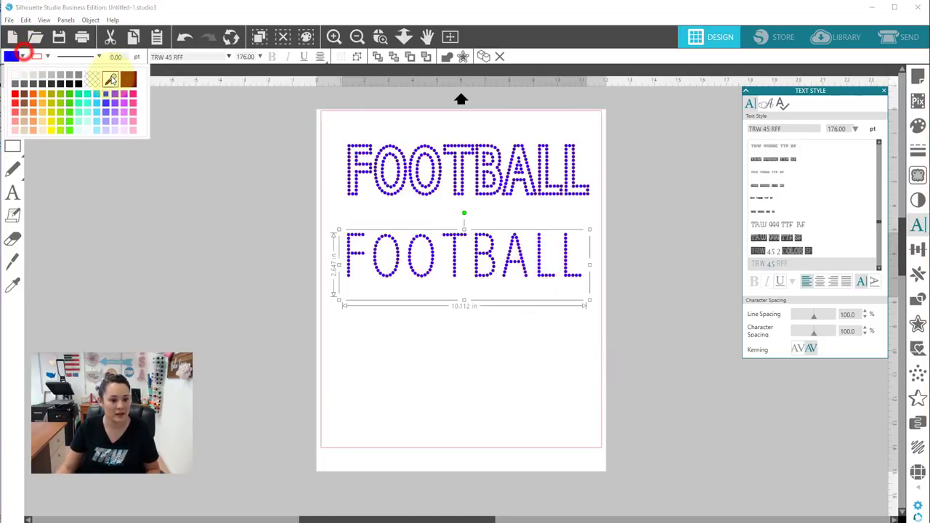
left_click(132, 93)
left_click(483, 338)
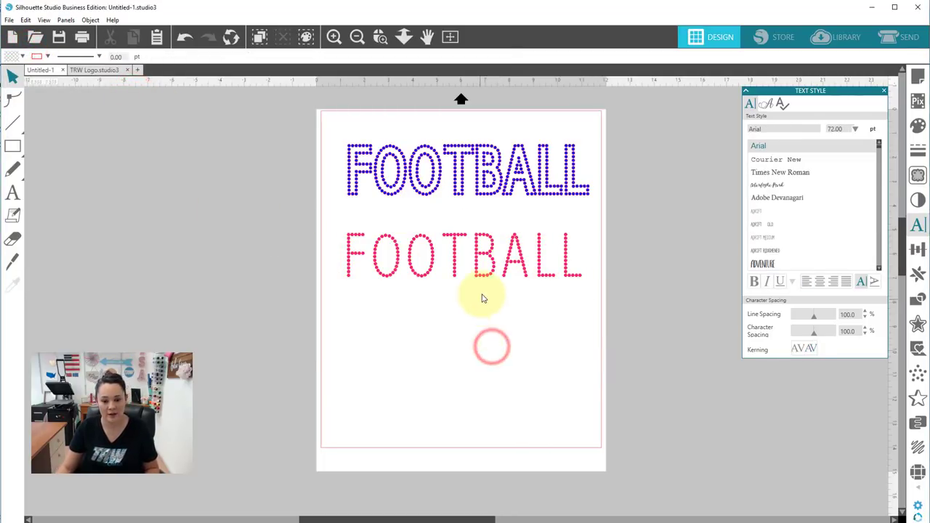
Drag the pink FOOTBALL over the blue one and zoom in to check the overlap.
left_click_drag(482, 273, 481, 187)
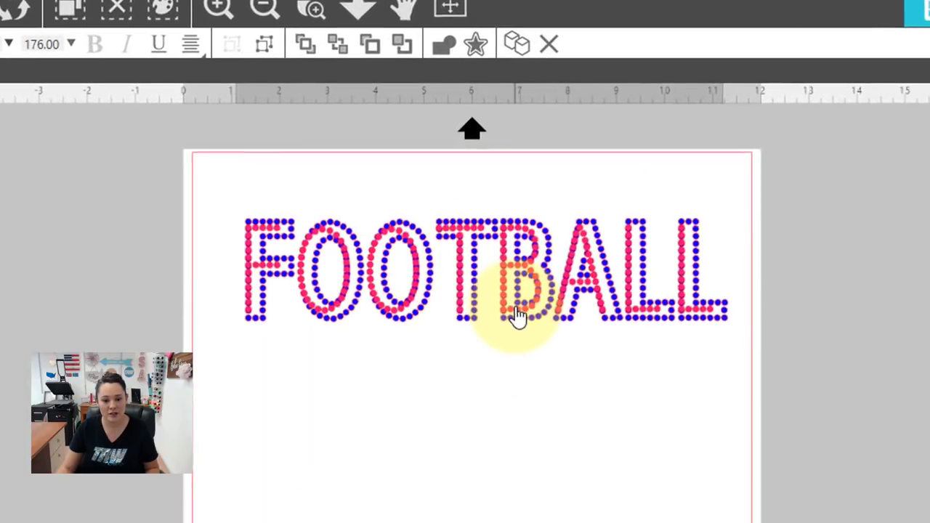
left_click(499, 457)
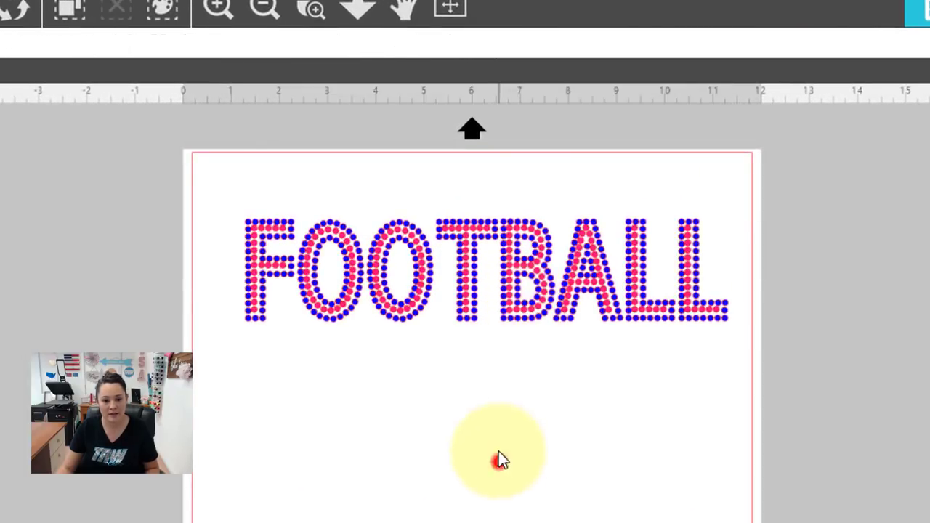
left_click(311, 8)
left_click_drag(249, 172, 608, 451)
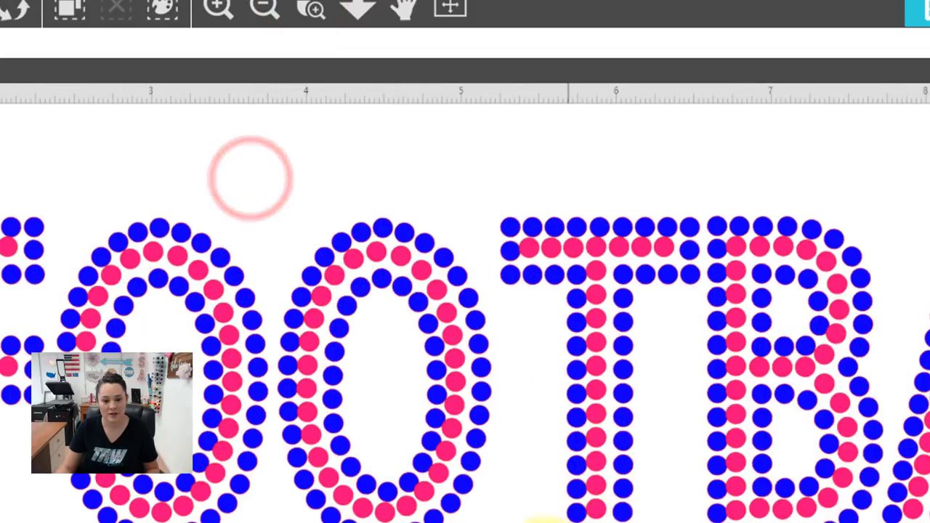
left_click(273, 120)
left_click(430, 280)
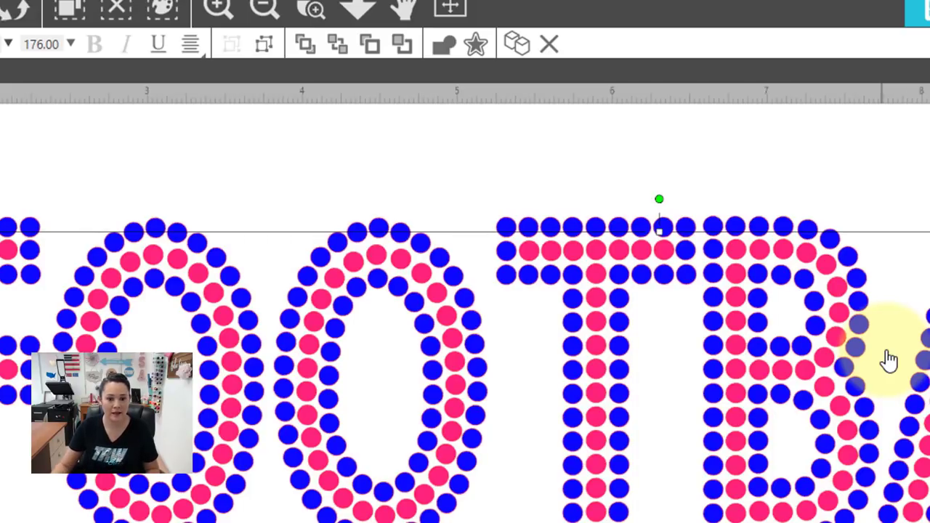
left_click(462, 8)
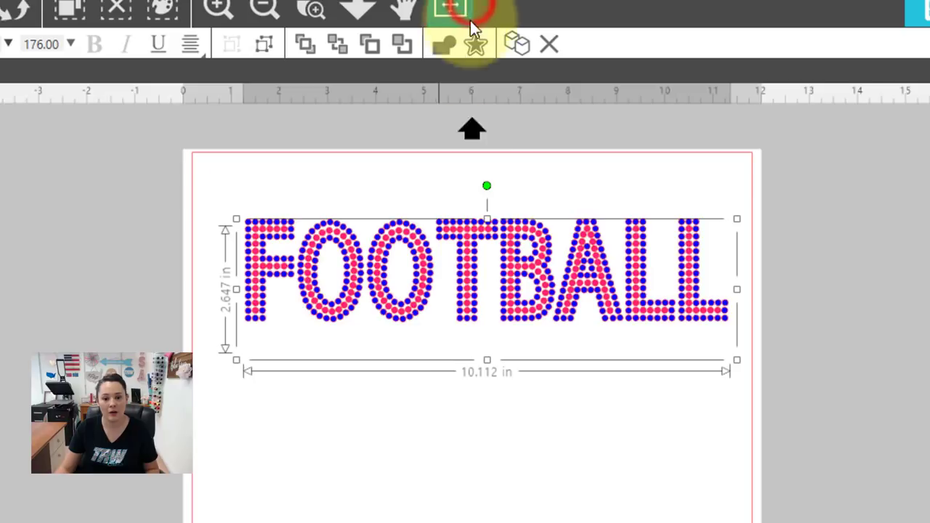
left_click(422, 512)
Align Center both FOOTBALL layers and nudge the pink dots into place with arrow keys.
left_click_drag(197, 178, 654, 430)
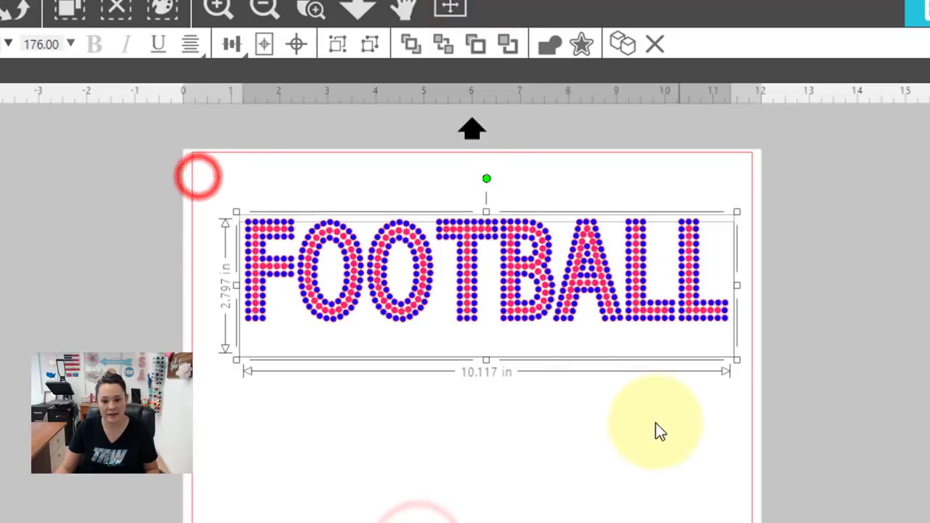
left_click(297, 45)
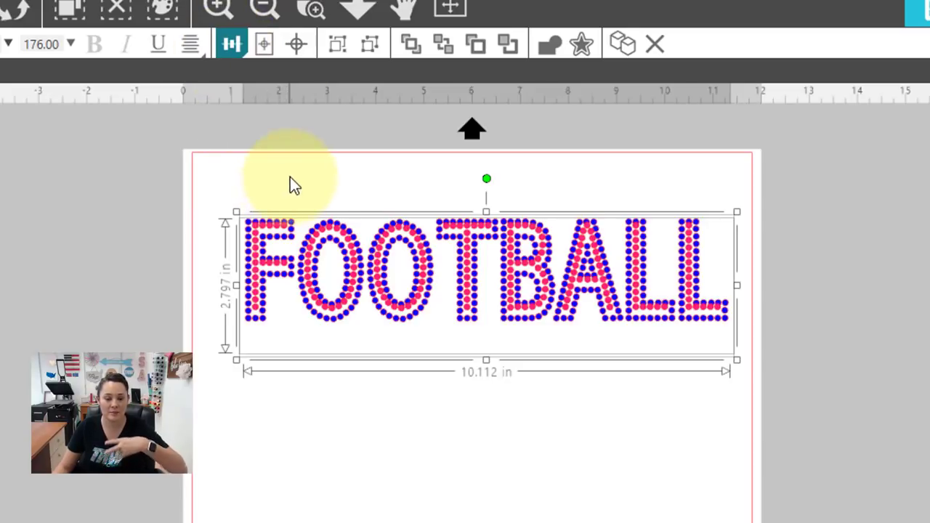
left_click(301, 151)
left_click(407, 309)
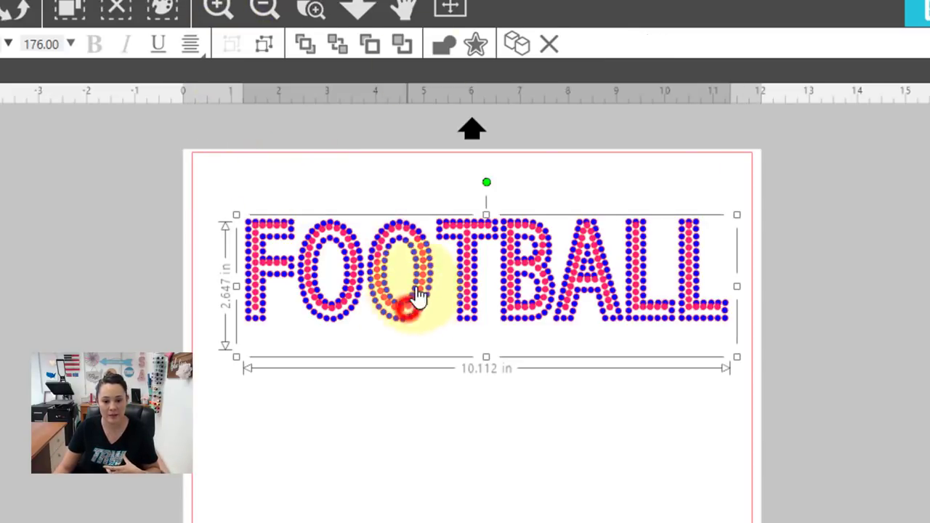
left_click(312, 9)
left_click_drag(345, 269, 499, 407)
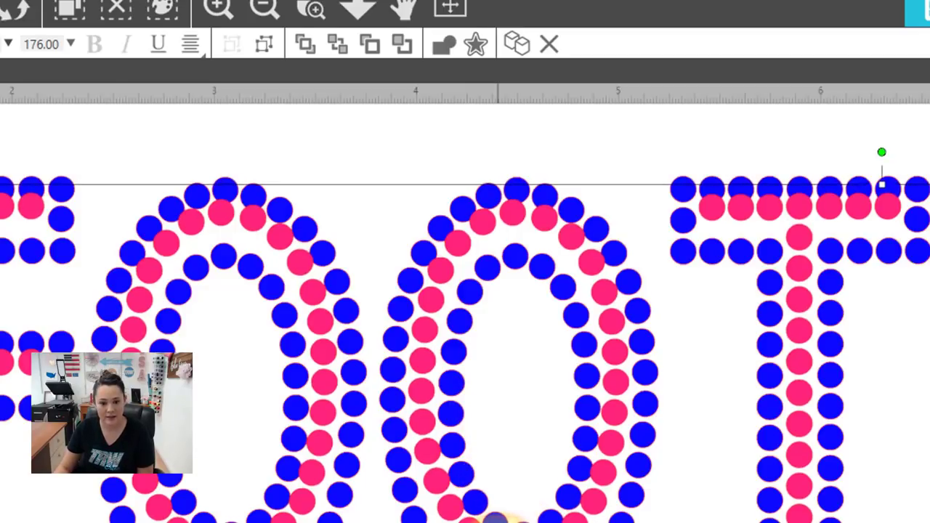
key("Down")
key("Down")
key("Down")
key("Down")
key("Down")
key("Down")
key("Down")
key("Down")
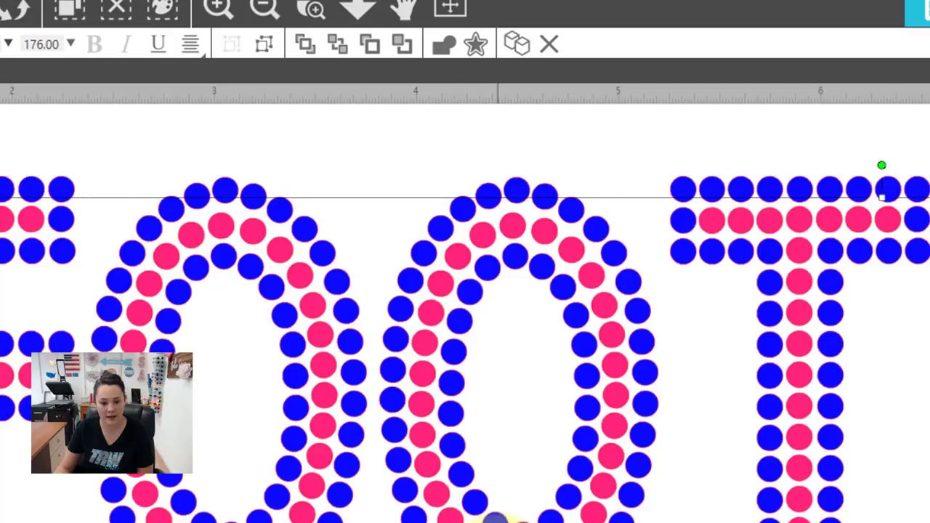
key("Up")
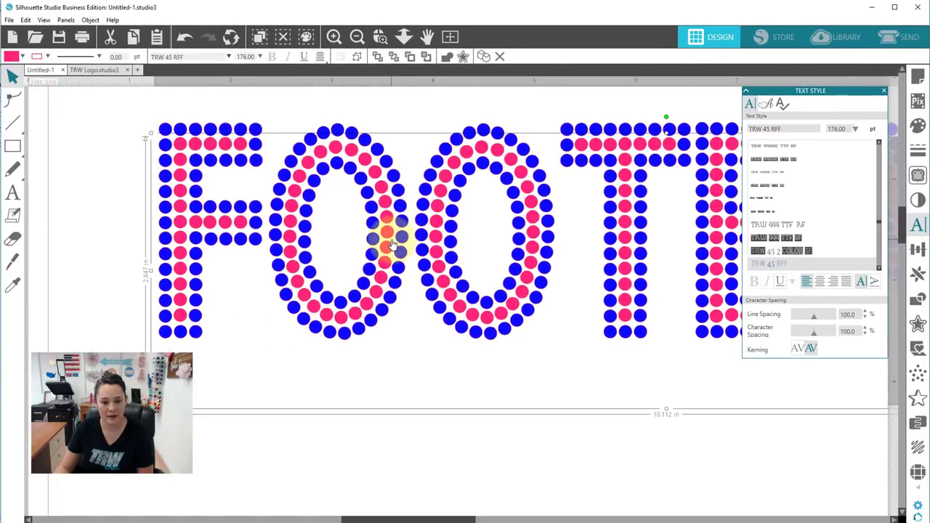
Make the FOOTBALL rhinestone text a compound path, then release it into separate dots.
left_click(450, 37)
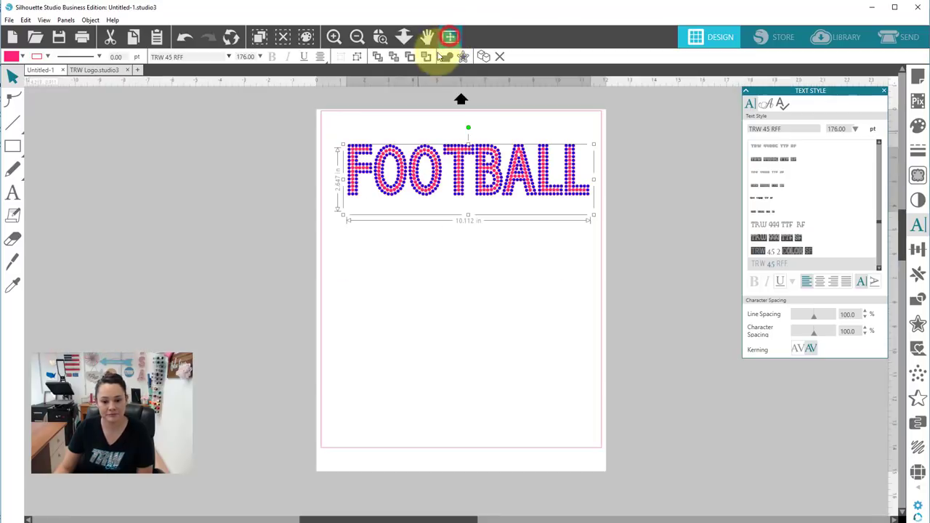
left_click(410, 258)
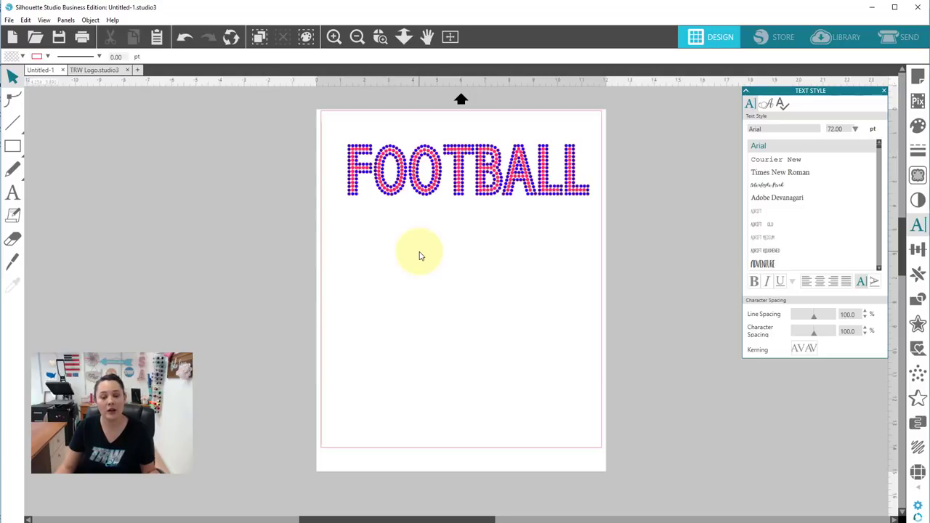
left_click(381, 37)
left_click_drag(355, 121, 509, 245)
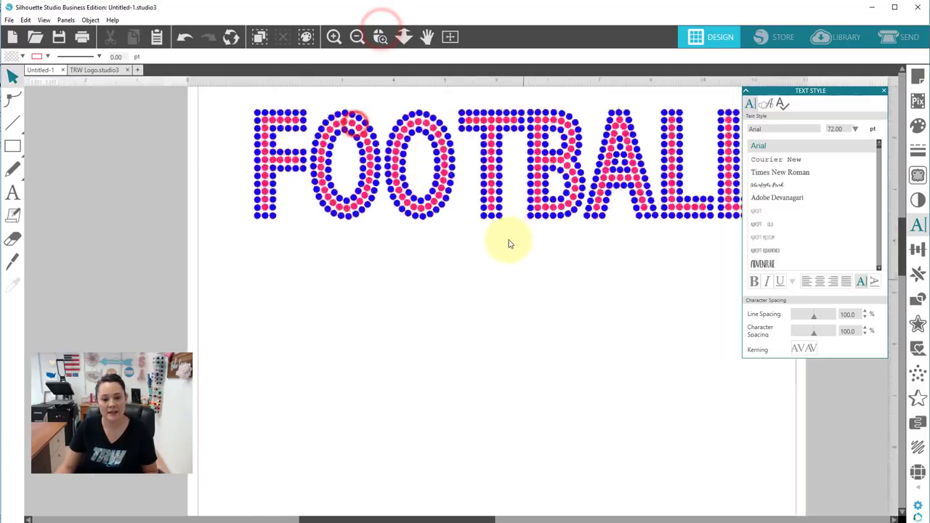
left_click(499, 402)
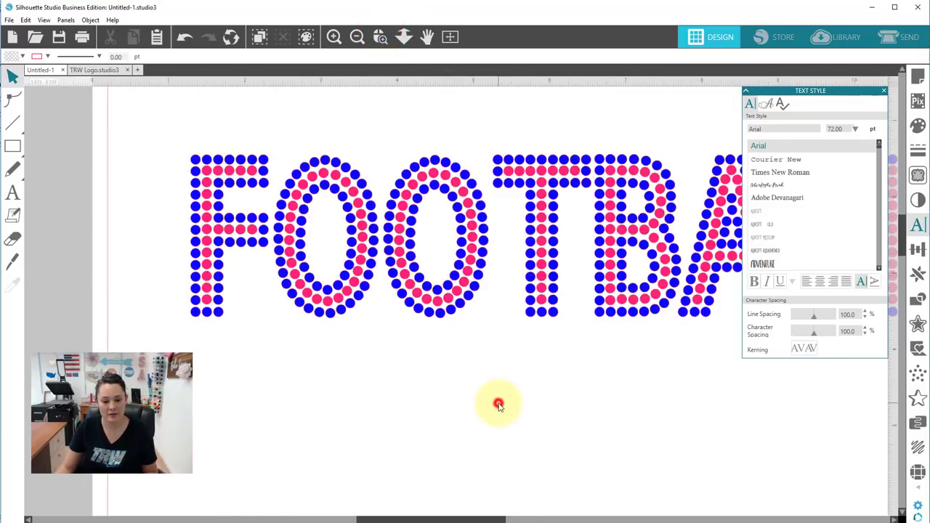
left_click(444, 325)
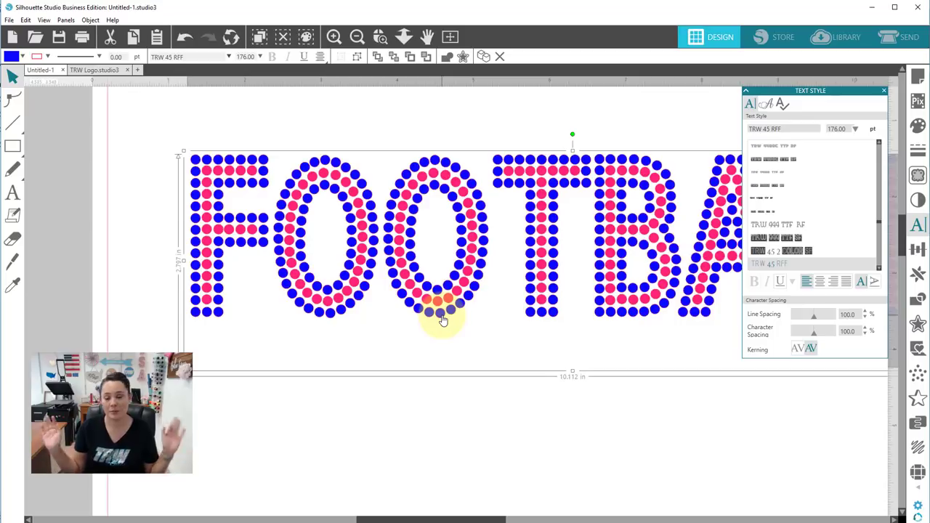
right_click(443, 320)
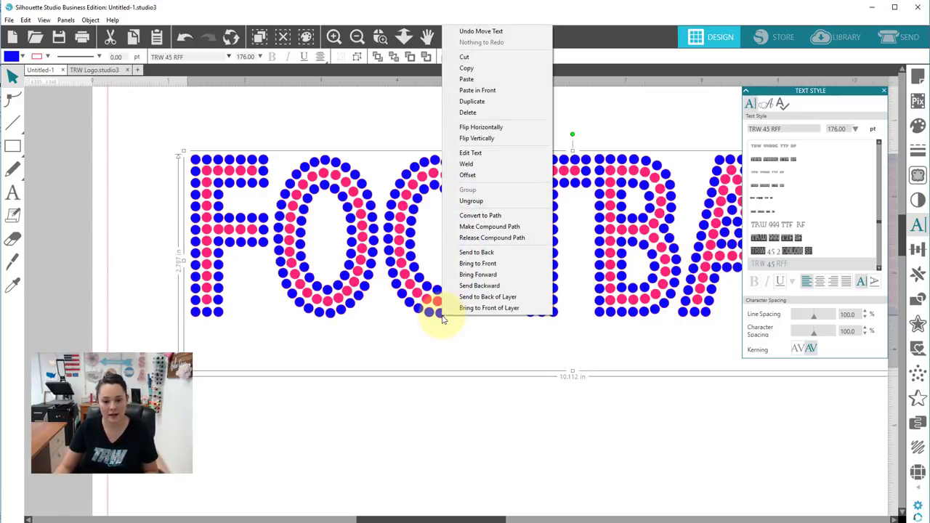
left_click(498, 227)
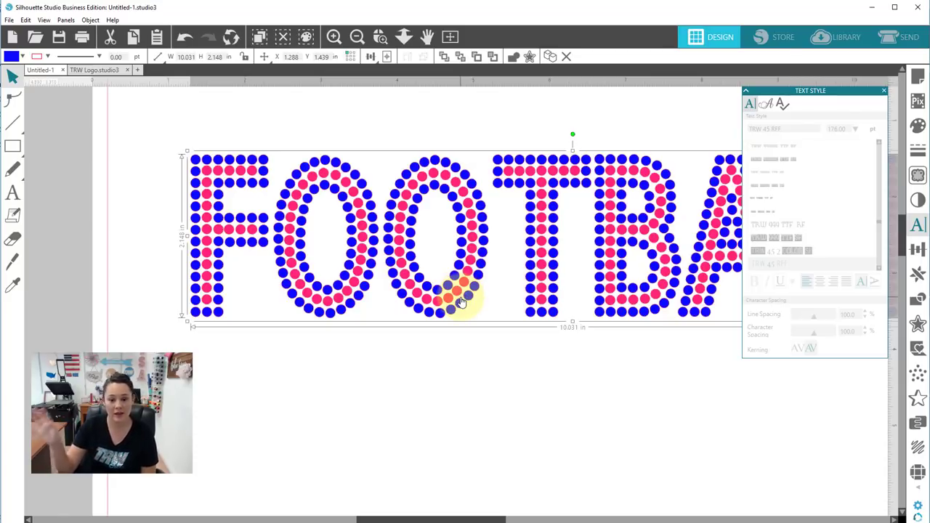
right_click(439, 314)
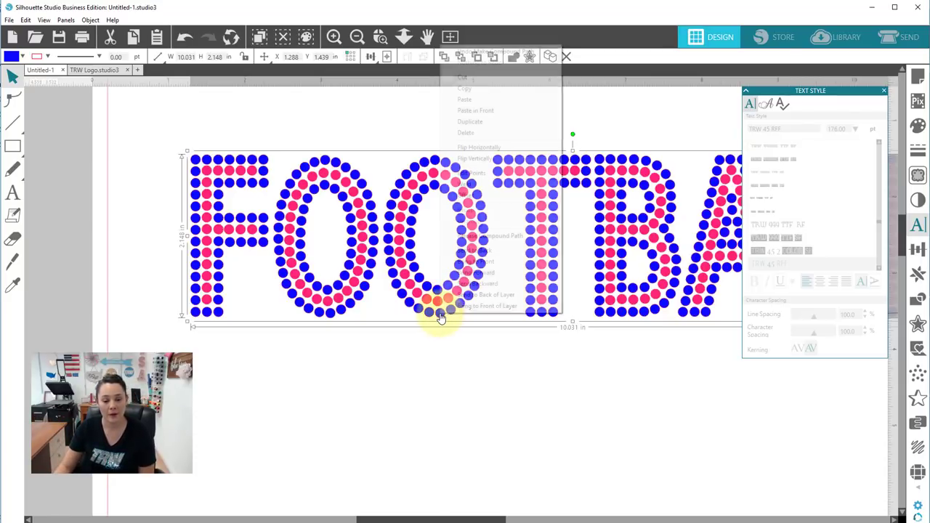
left_click(468, 237)
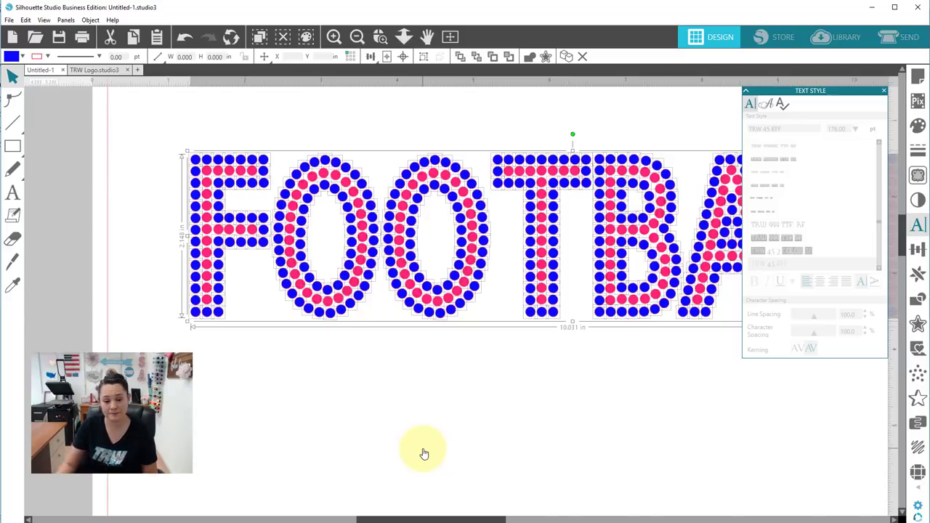
Fit the page in view and scale FOOTBALL up from its corner to about 10.335 in wide.
left_click(424, 447)
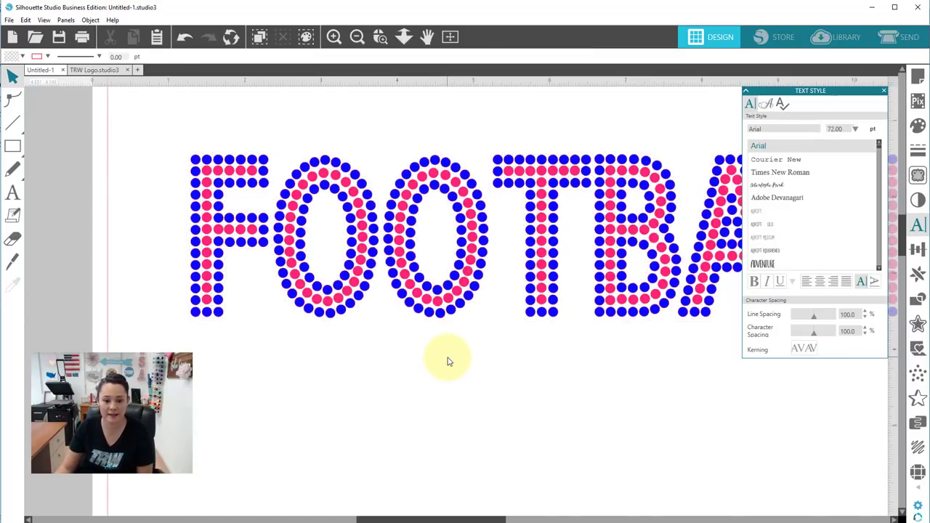
left_click(439, 313)
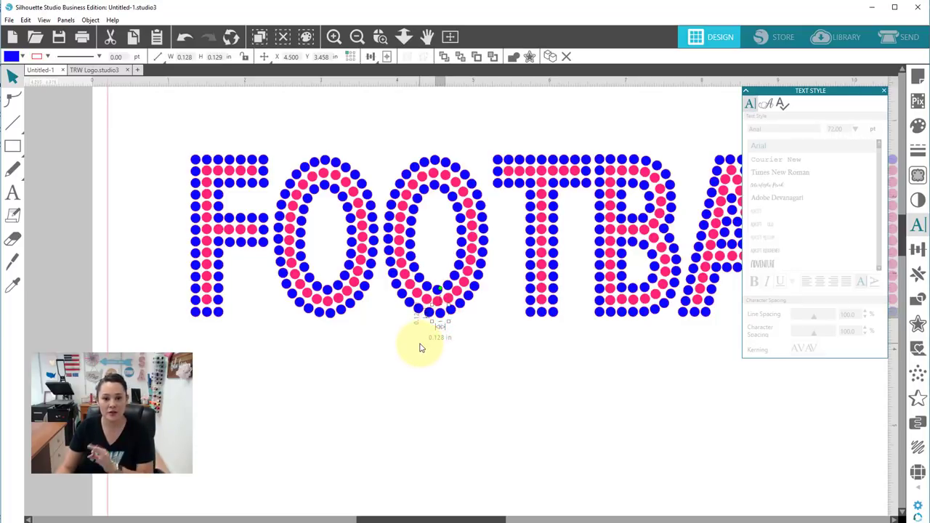
left_click(448, 36)
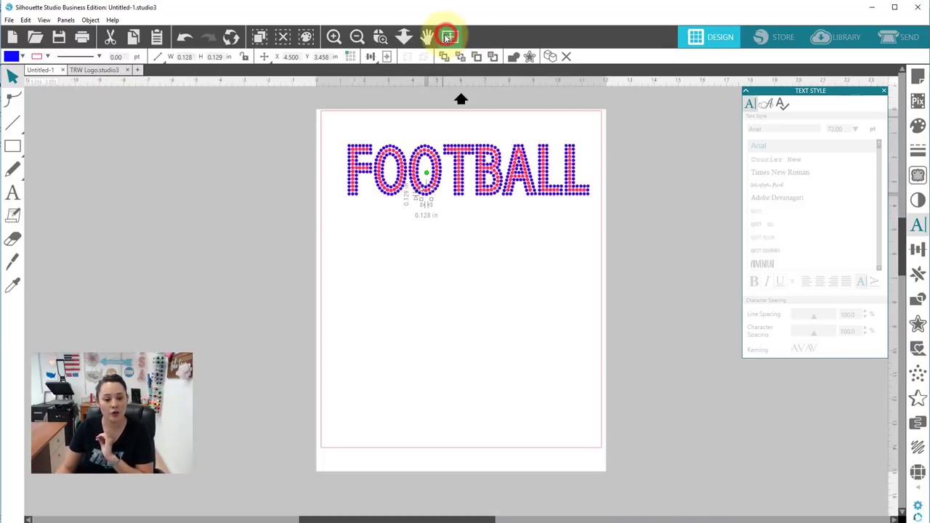
left_click_drag(330, 120, 586, 231)
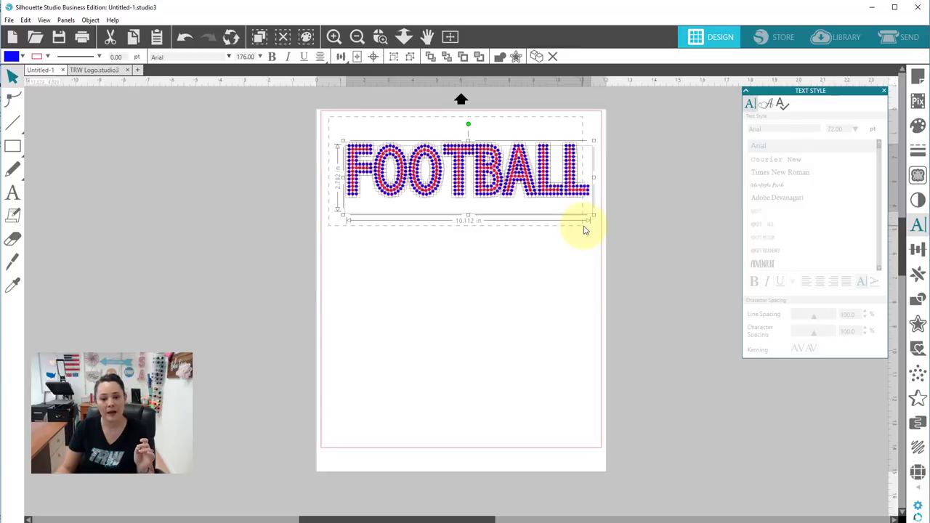
left_click(542, 266)
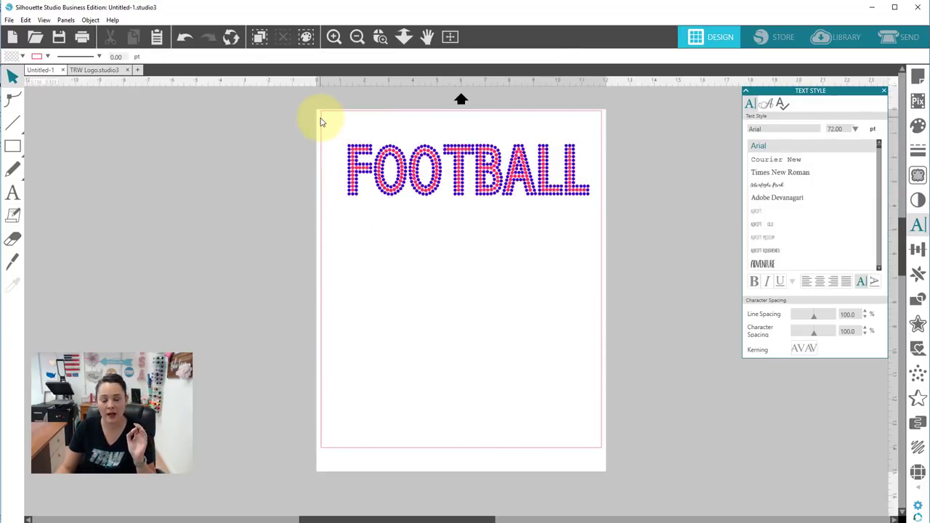
left_click_drag(322, 118, 610, 260)
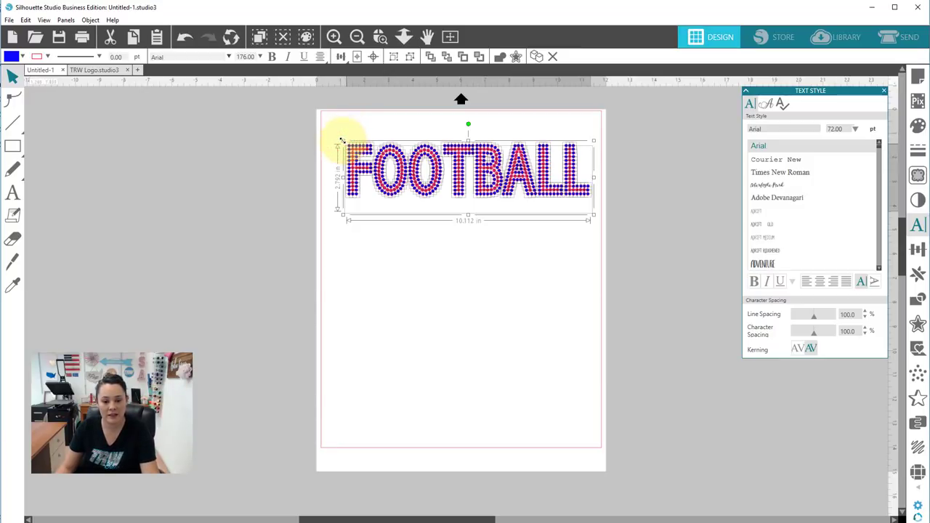
left_click_drag(341, 138, 338, 136)
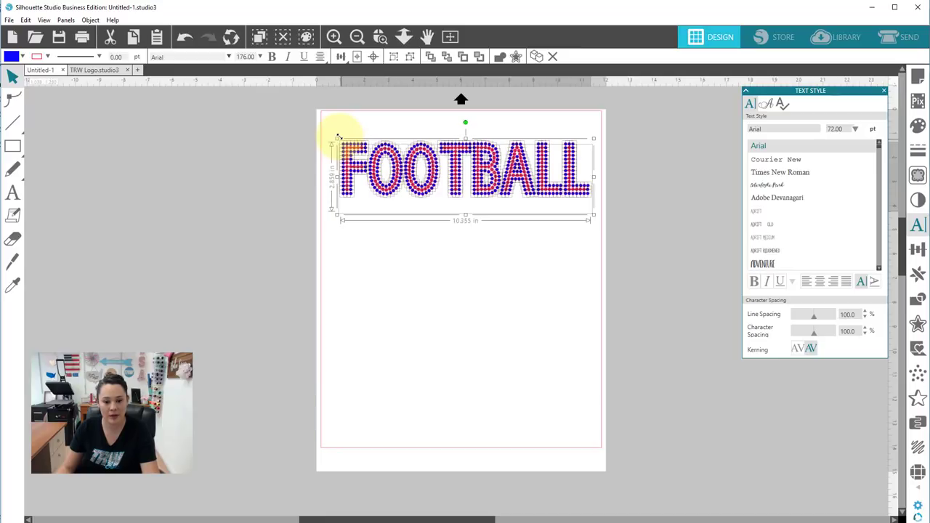
left_click(450, 274)
left_click(380, 36)
left_click_drag(389, 129, 473, 192)
left_click(445, 149)
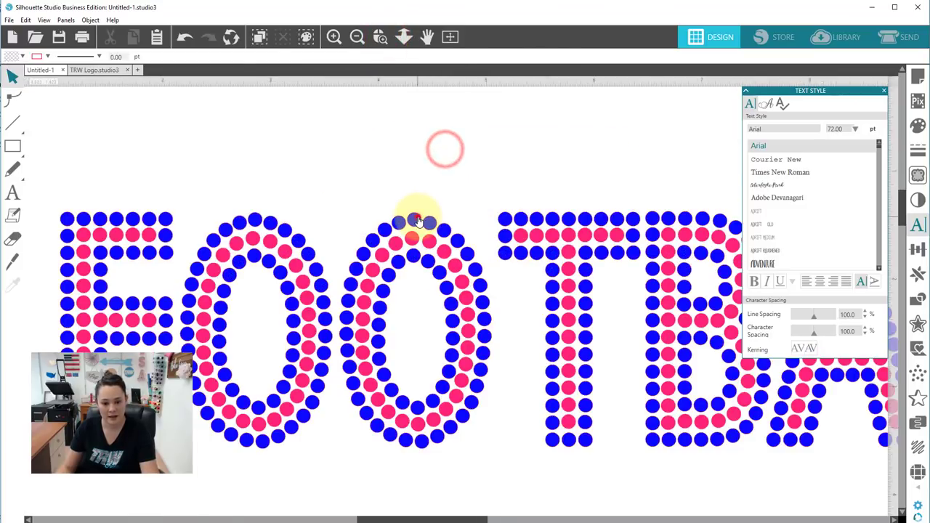
left_click(417, 220)
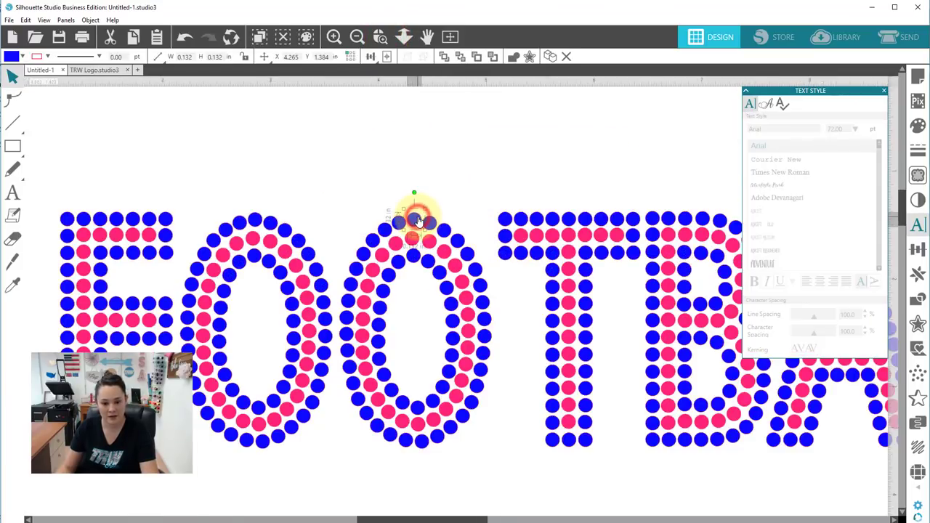
left_click(569, 441)
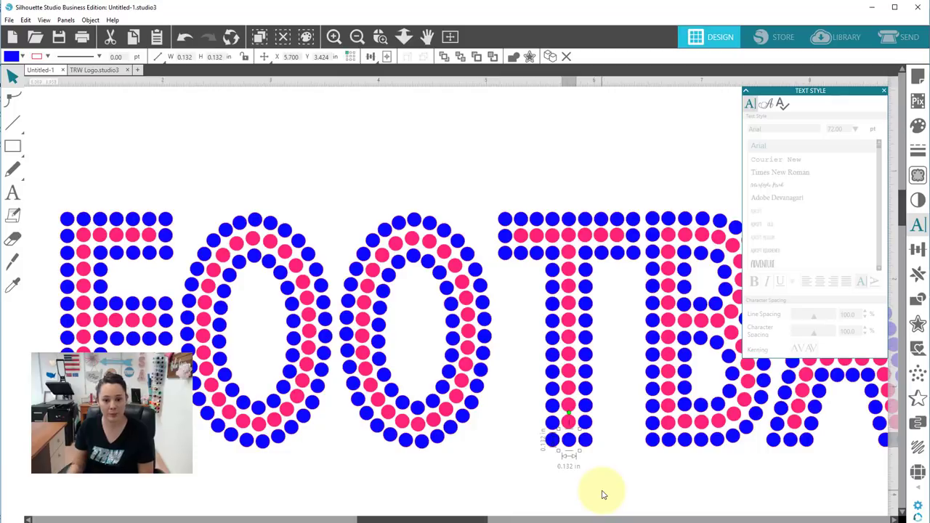
left_click(450, 36)
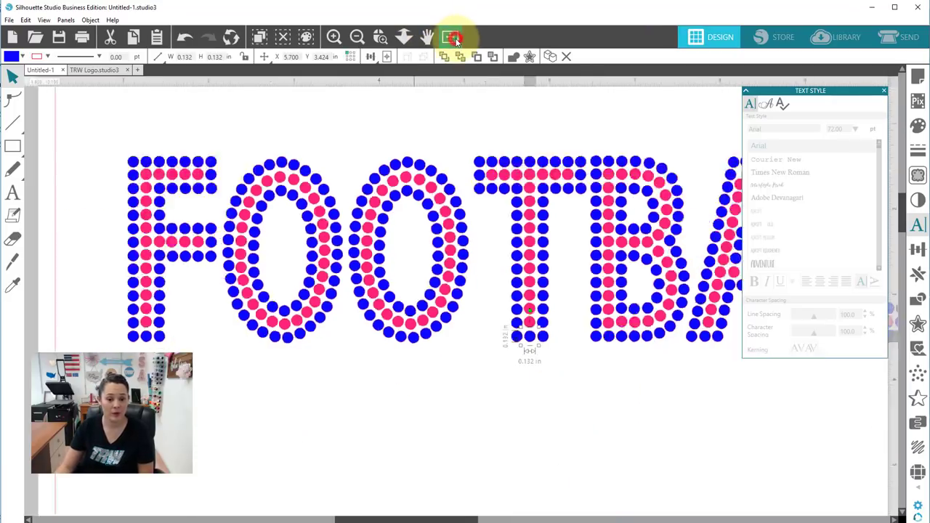
left_click(469, 314)
left_click(432, 228)
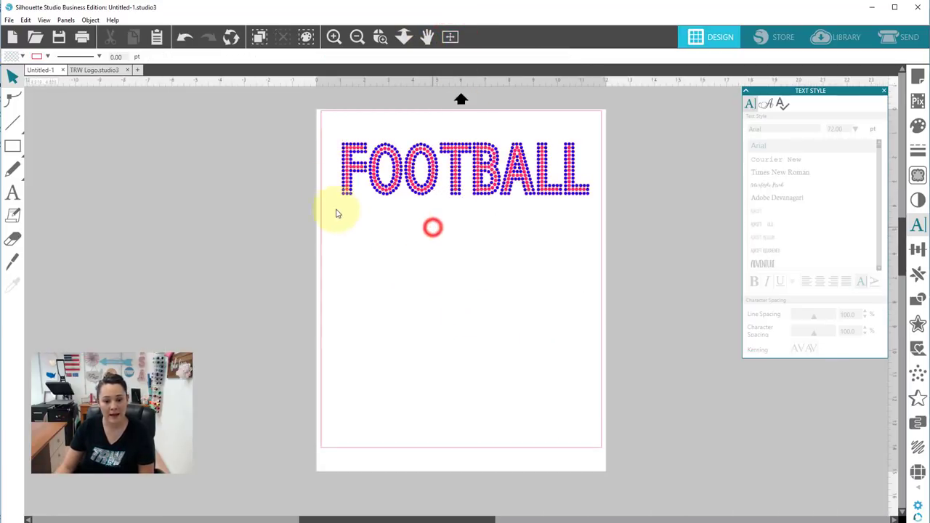
left_click_drag(324, 134, 457, 214)
Group the FOOTBALL dots and move the group toward the page's top-left.
left_click(473, 301)
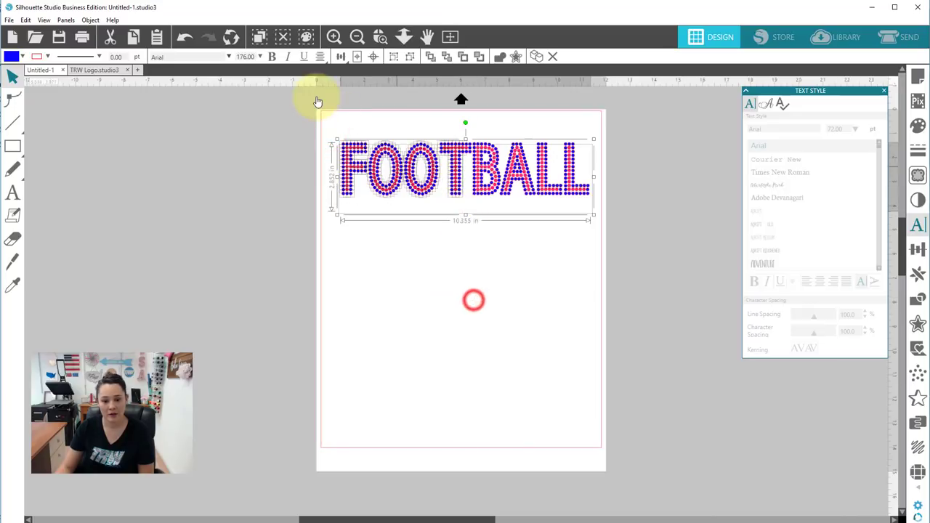
left_click_drag(325, 136, 585, 225)
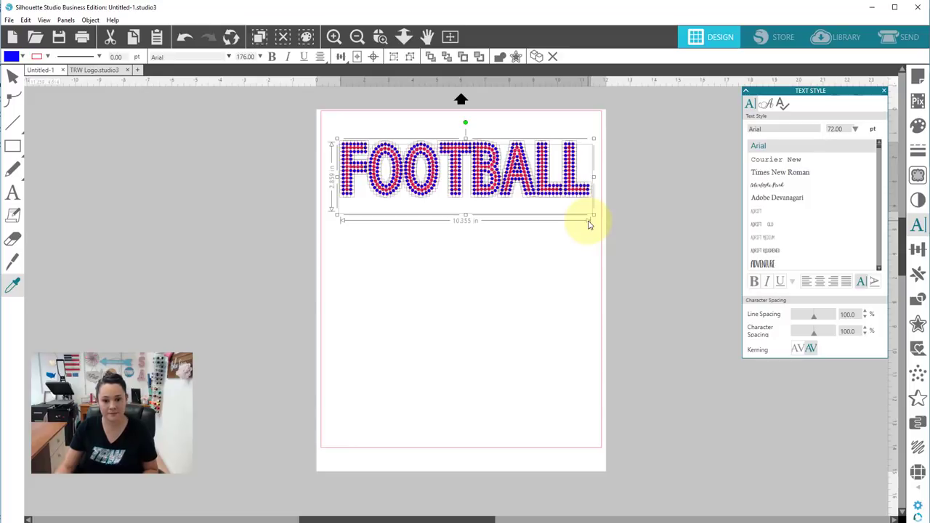
key("Escape")
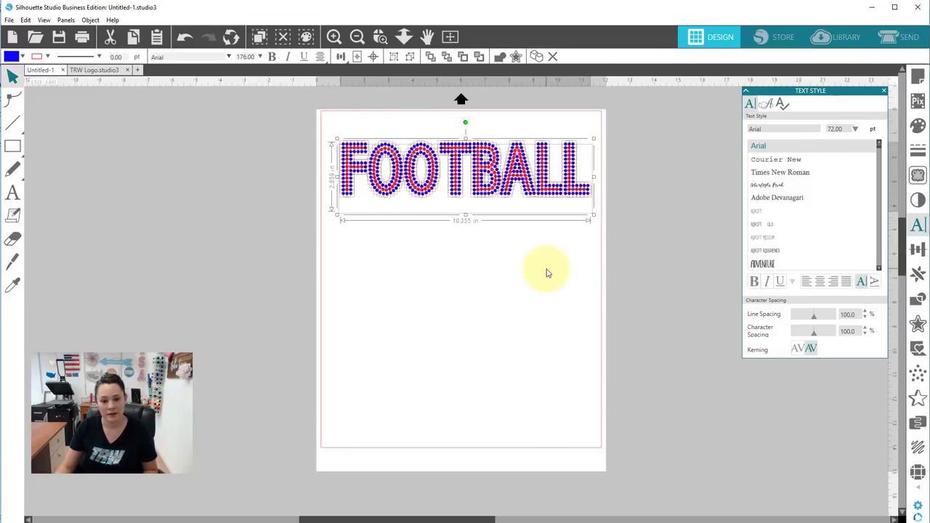
key("ctrl+shift+g")
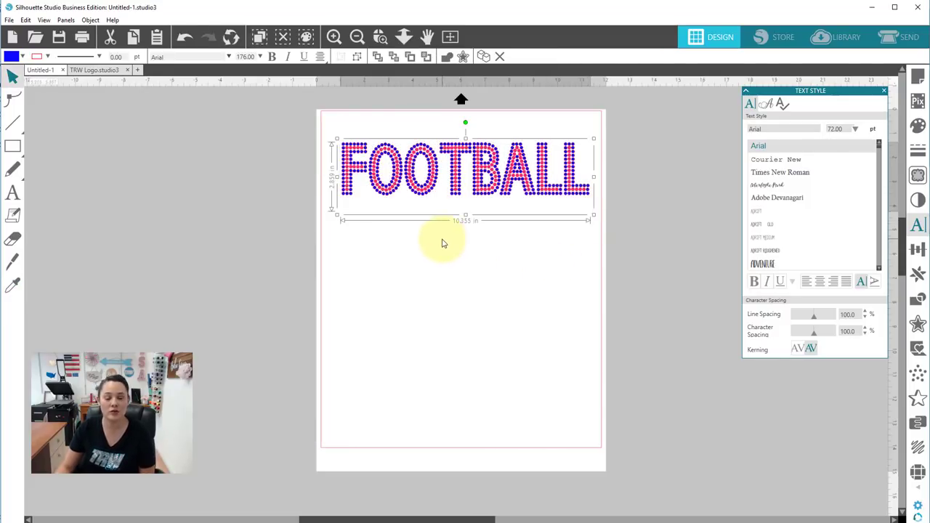
left_click_drag(427, 196, 418, 184)
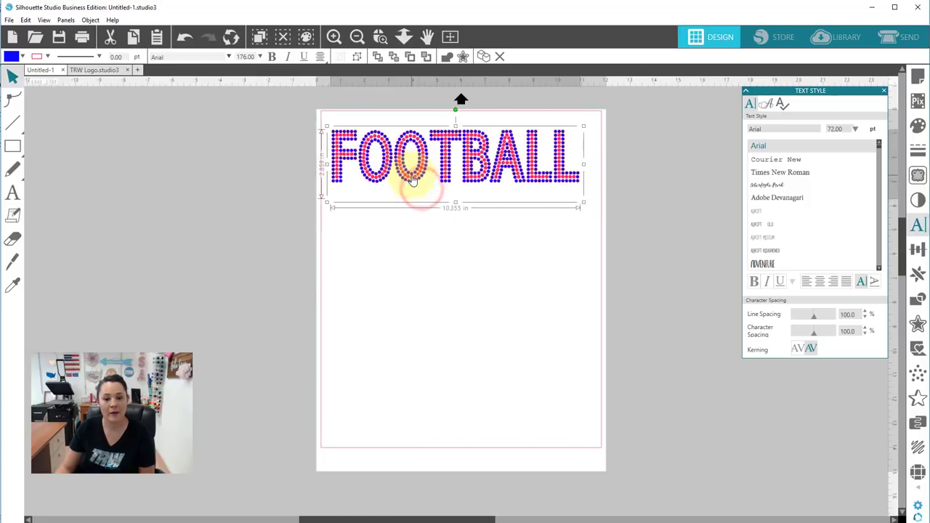
left_click(429, 237)
Draw a rectangle about 10.78 in wide enclosing the FOOTBALL design.
left_click(15, 148)
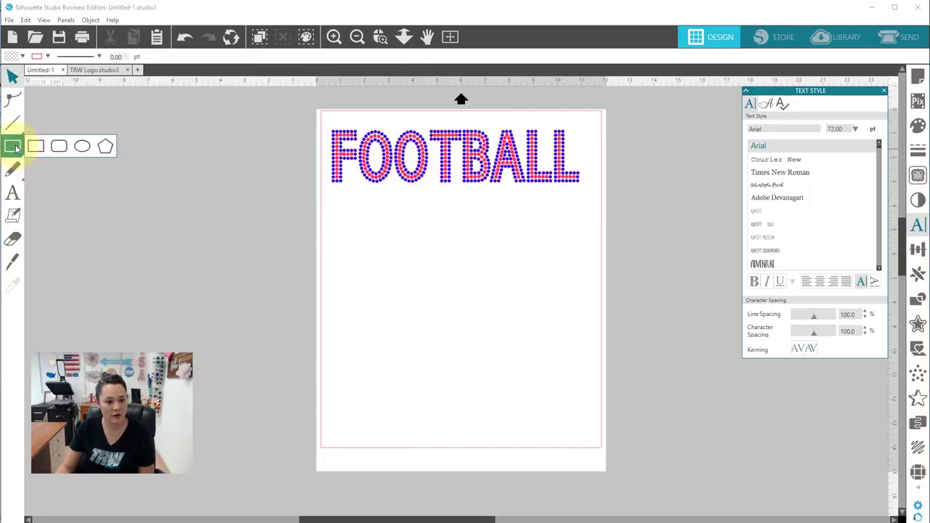
left_click(32, 146)
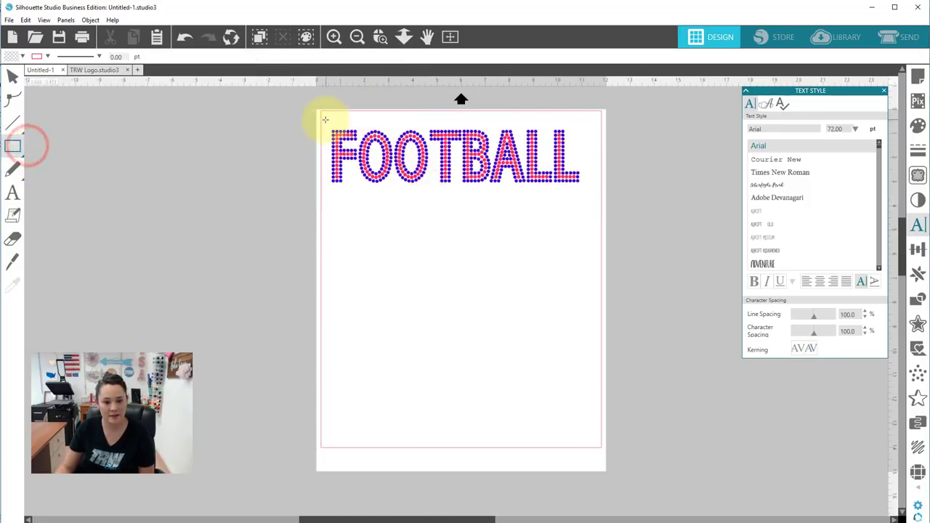
mouse_move(324, 122)
left_mouse_down()
mouse_move(372, 181)
mouse_move(586, 196)
left_mouse_up()
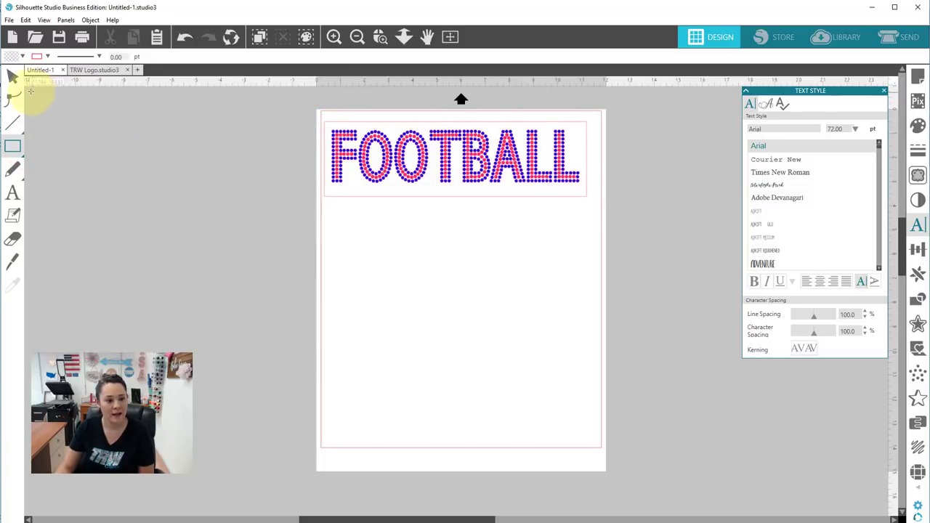
left_click(16, 74)
left_click(366, 240)
left_click_drag(269, 141, 417, 218)
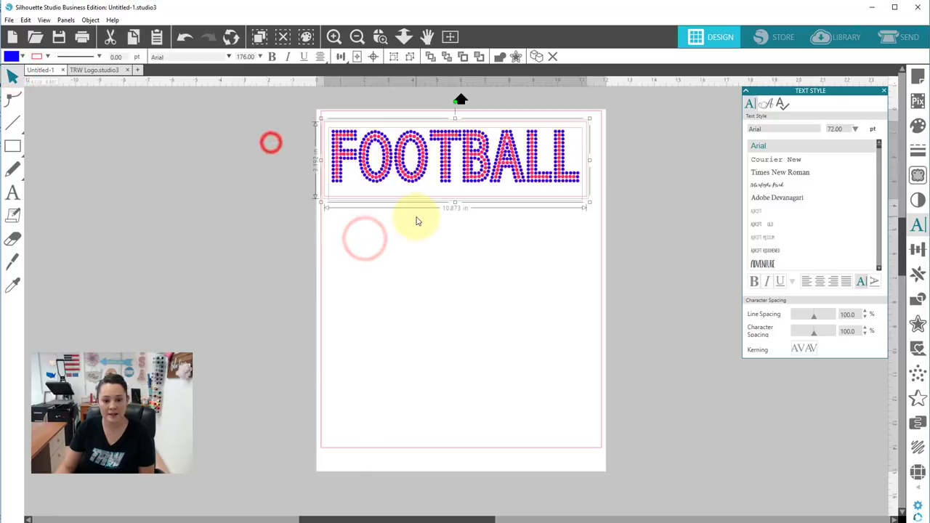
left_click(486, 327)
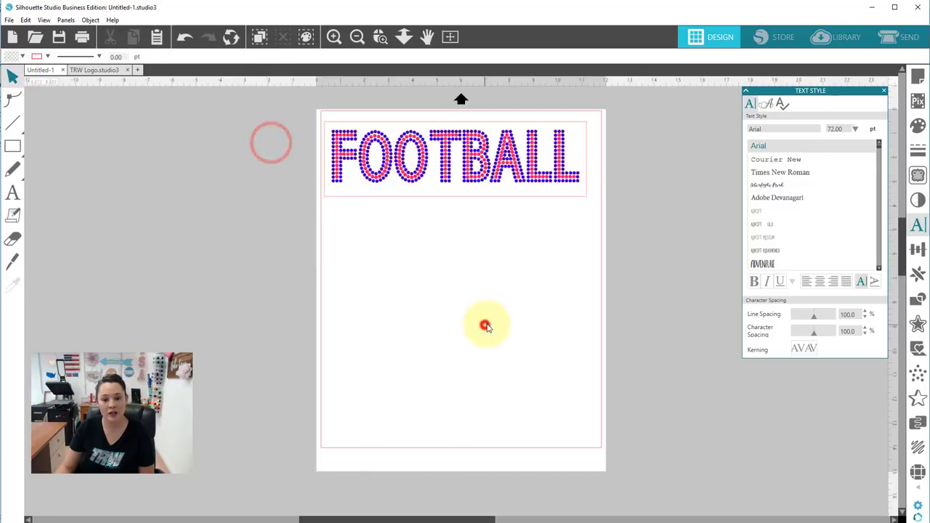
Move the pink registration box off the page, away from FOOTBALL.
left_click(560, 252)
left_click_drag(586, 232, 405, 157)
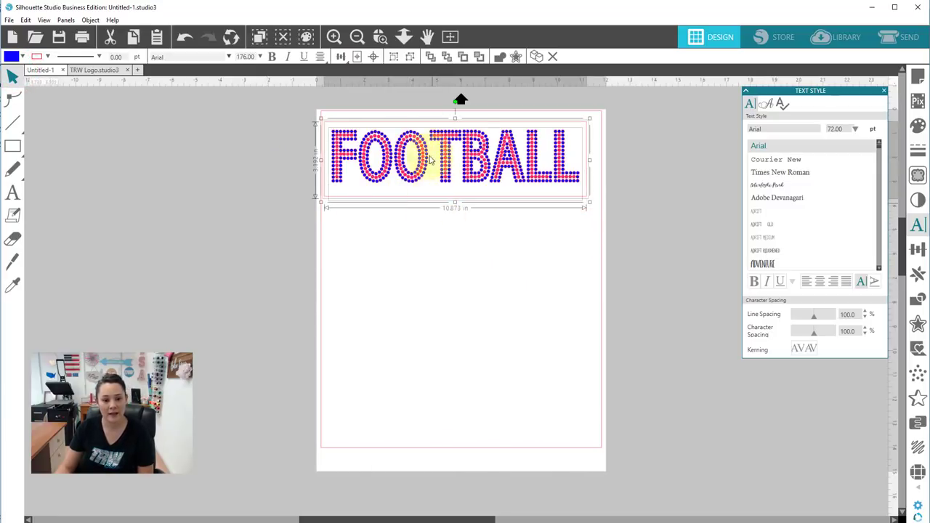
left_click(372, 57)
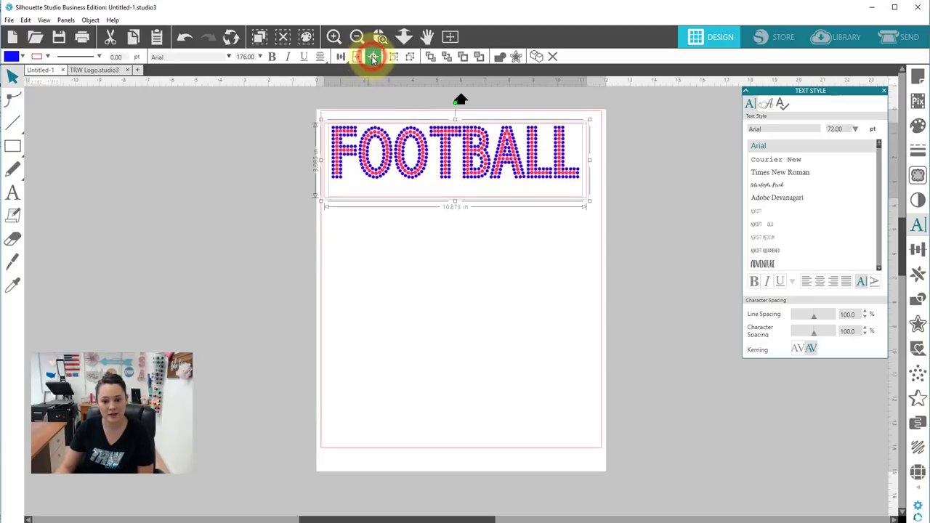
left_click(411, 293)
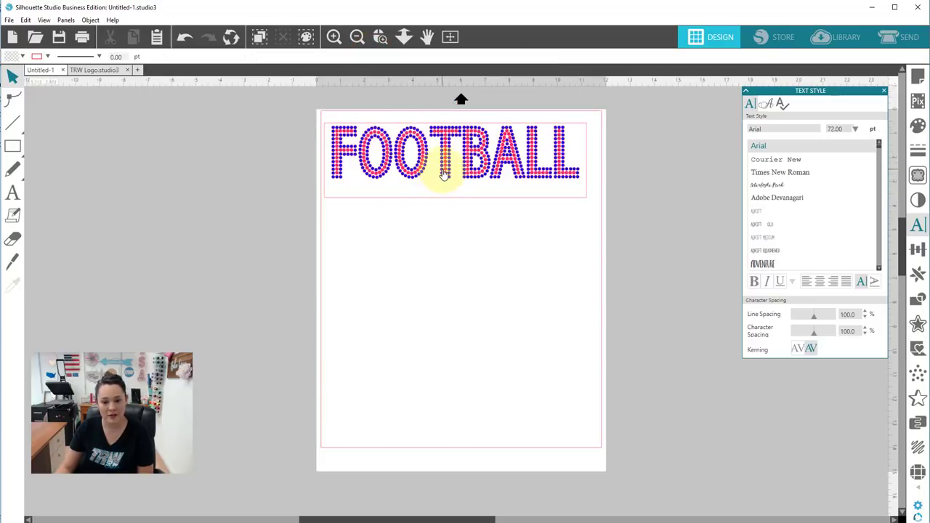
left_click_drag(466, 195, 181, 224)
Ungroup the FOOTBALL rhinestones and zoom in on the lettering.
right_click(418, 178)
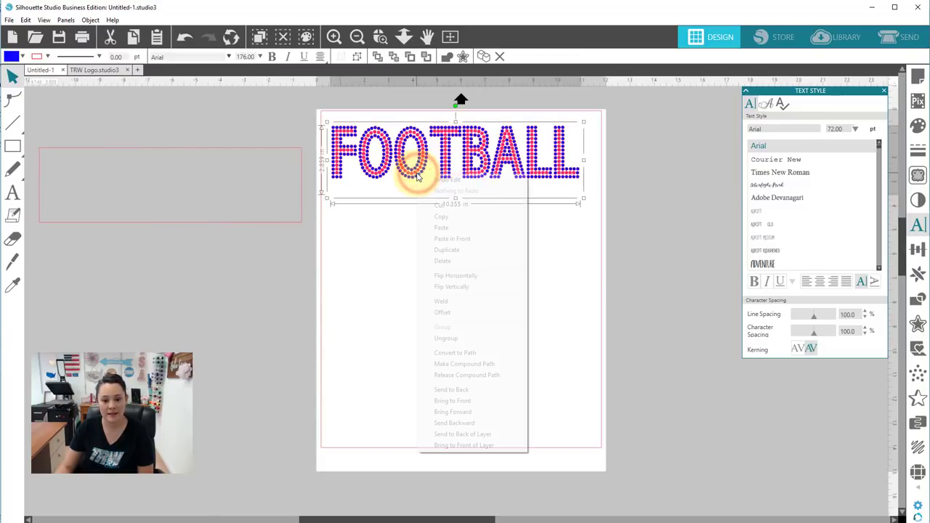
left_click(455, 337)
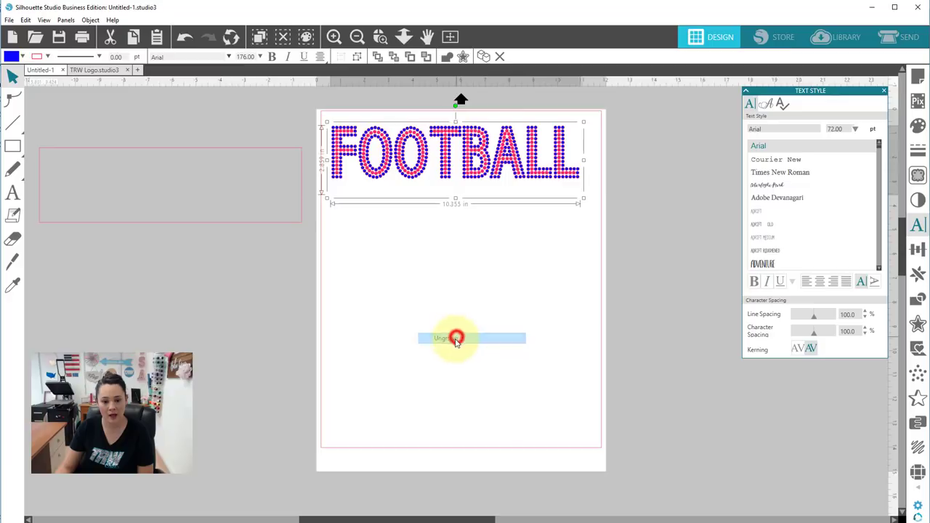
left_click(411, 320)
left_click(382, 36)
left_click_drag(378, 121, 575, 236)
left_click(388, 284)
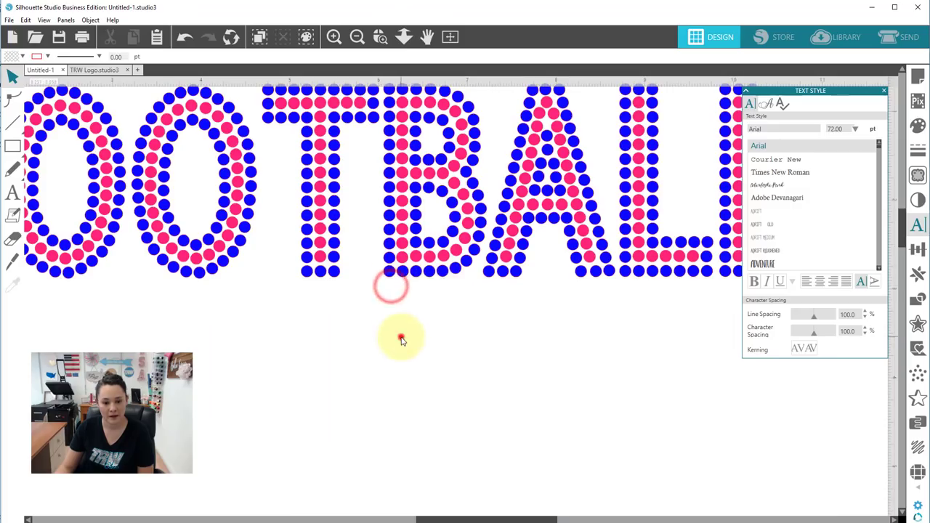
Combine all the rhinestone letters into a single compound path.
left_click_drag(401, 337, 463, 275)
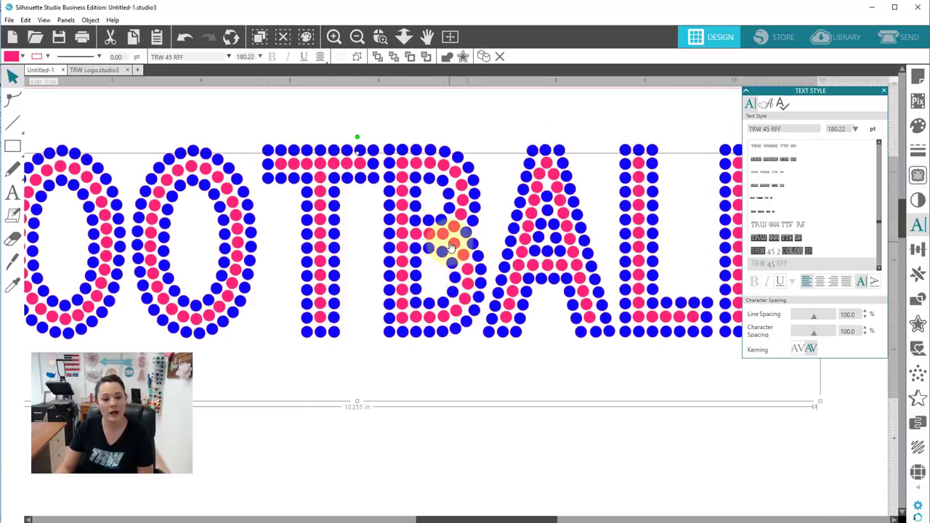
right_click(456, 248)
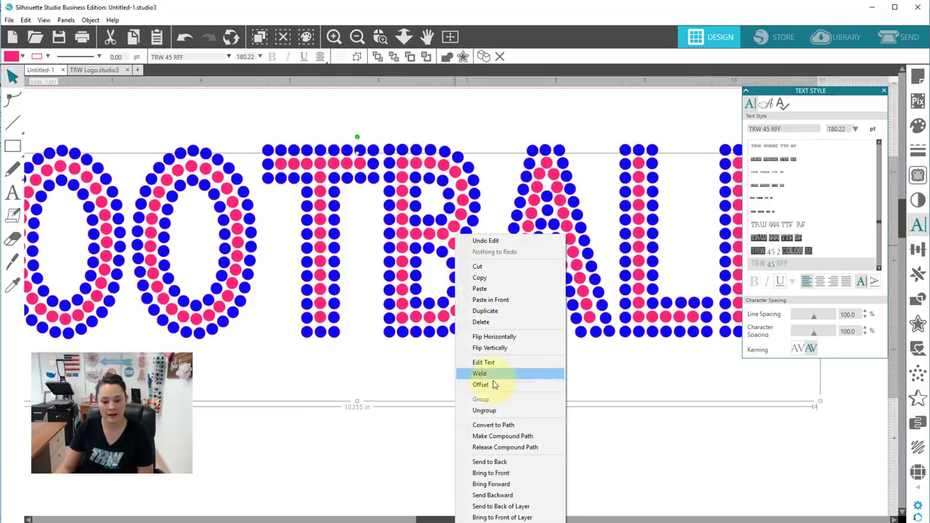
left_click(493, 436)
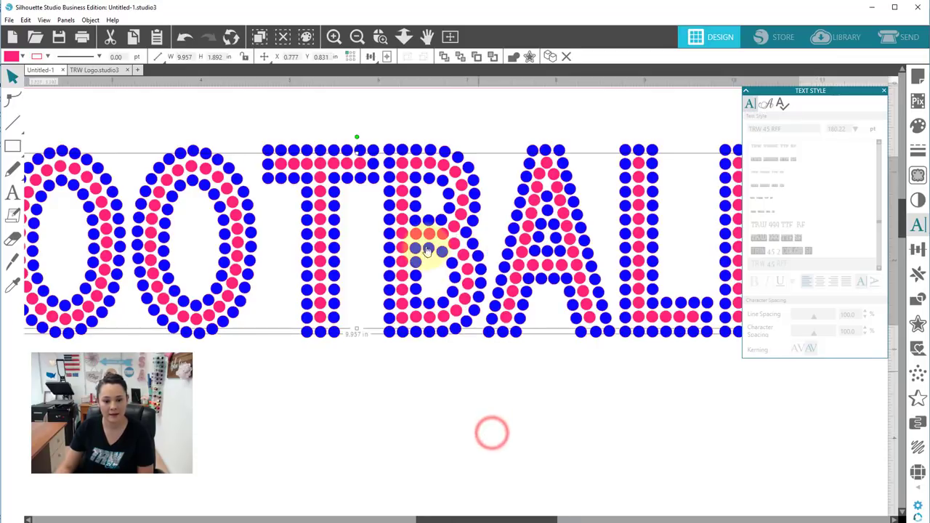
left_click(442, 394)
left_click_drag(303, 119, 322, 197)
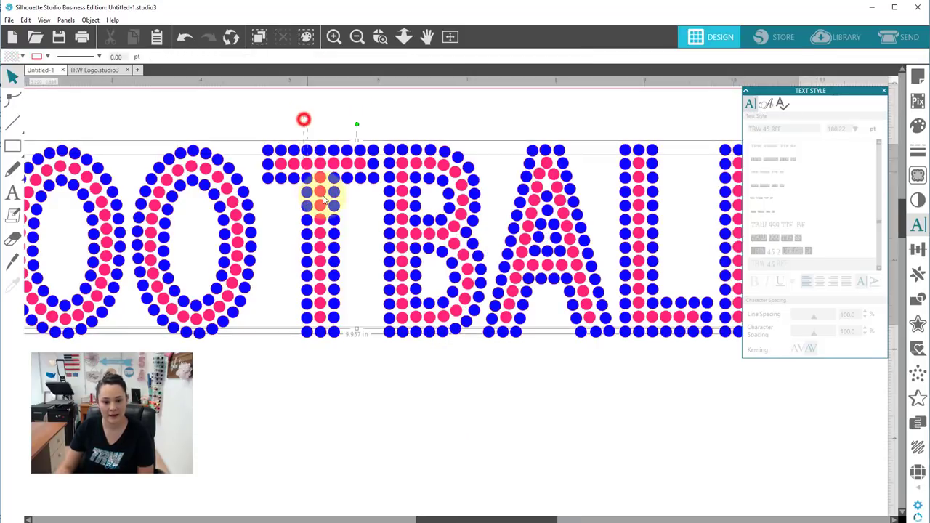
Zoom to the full page and group all the FOOTBALL rhinestone pieces.
left_click(354, 100)
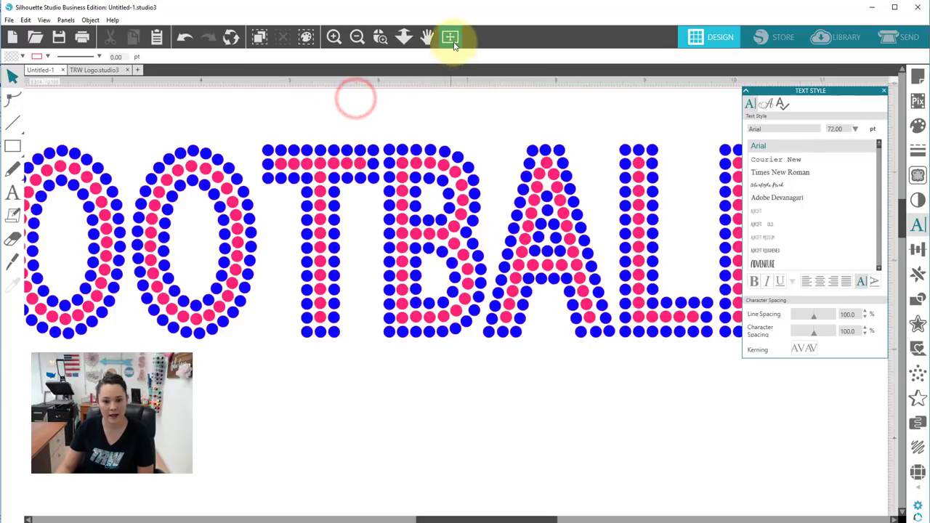
left_click(451, 37)
left_click_drag(586, 213, 323, 125)
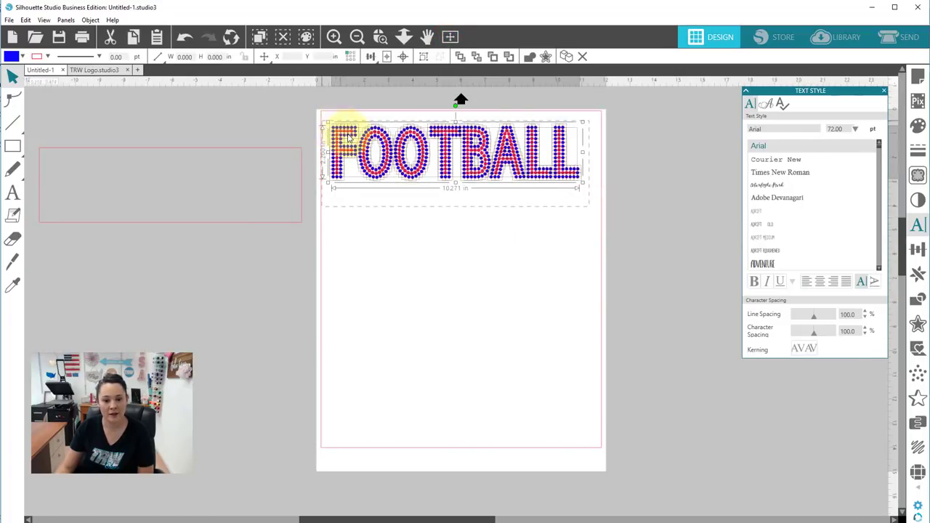
right_click(371, 131)
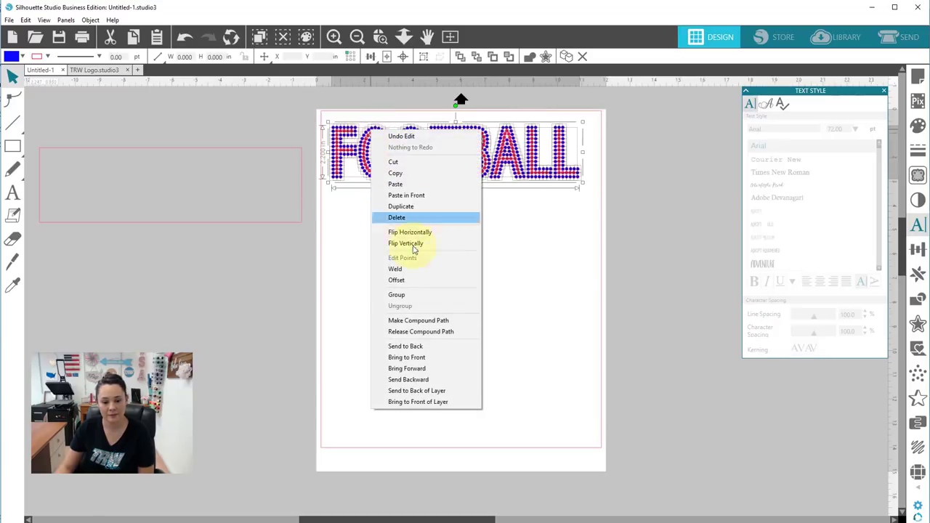
left_click(418, 291)
left_click(506, 349)
Centre the pink registration box over FOOTBALL and shift both slightly down-right.
left_click_drag(280, 220, 547, 176)
left_click(563, 227)
key("ctrl+a")
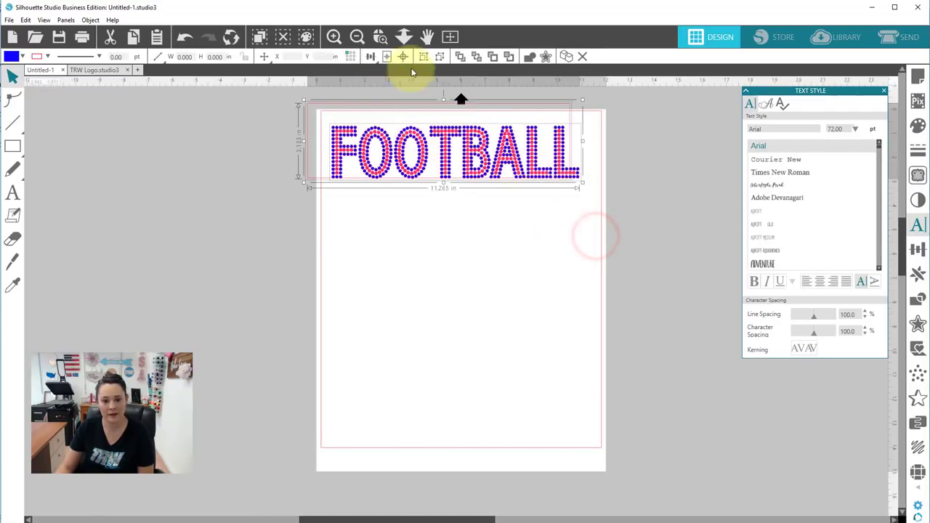
left_click(404, 57)
left_click(473, 286)
left_click_drag(492, 257, 415, 196)
left_click(424, 239)
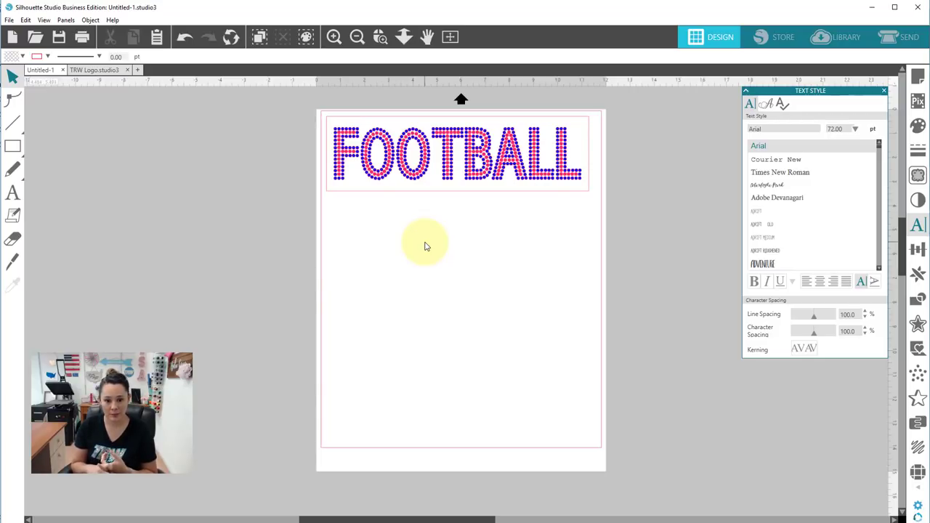
In Send, cut by fill colour, include No Color, and uncheck the blue RGB (10,10,255) row.
left_click(896, 33)
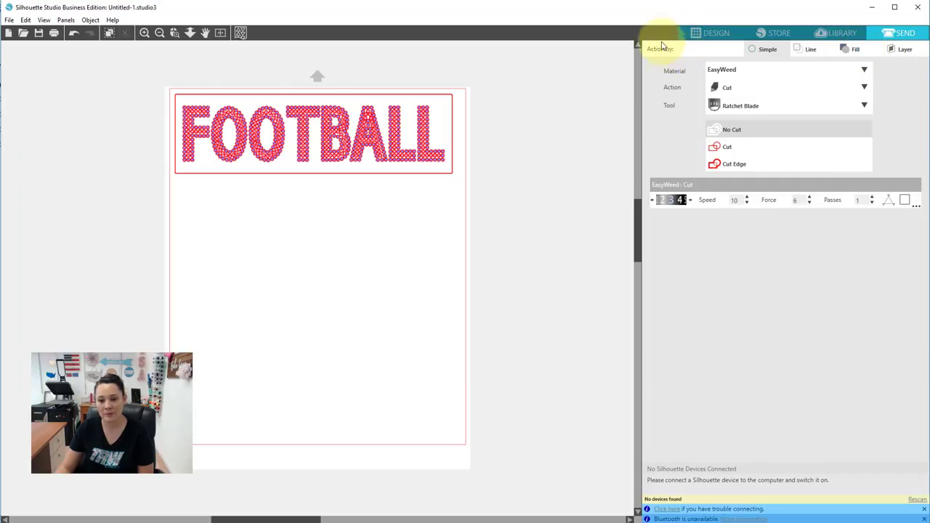
left_click(854, 51)
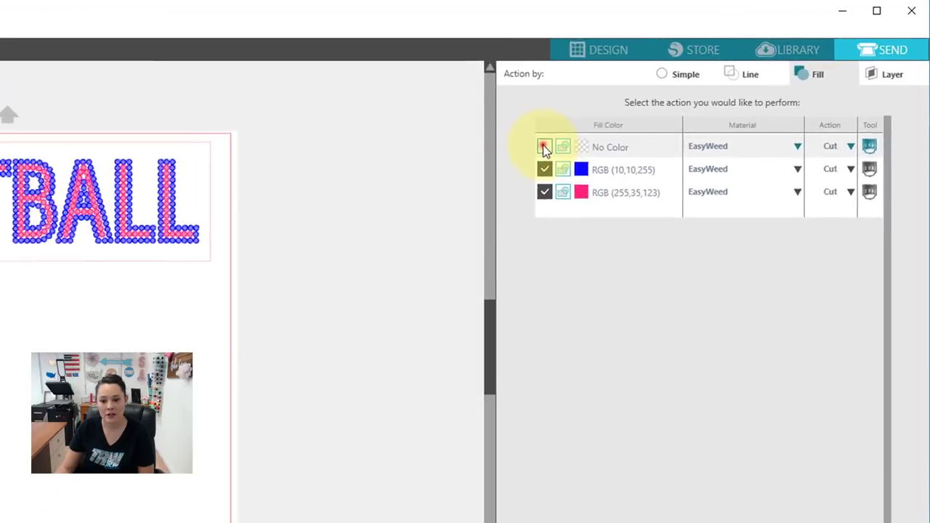
left_click(667, 100)
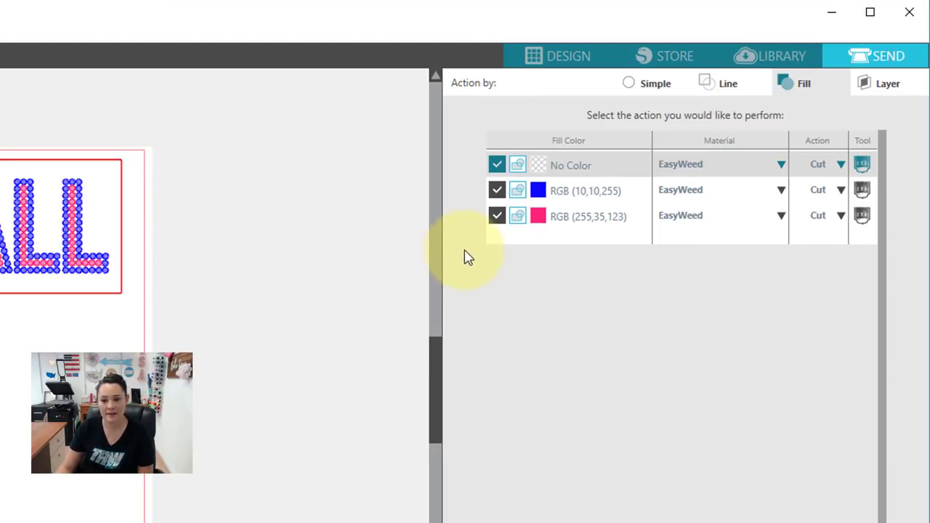
left_click(498, 208)
left_click(497, 191)
left_click(498, 192)
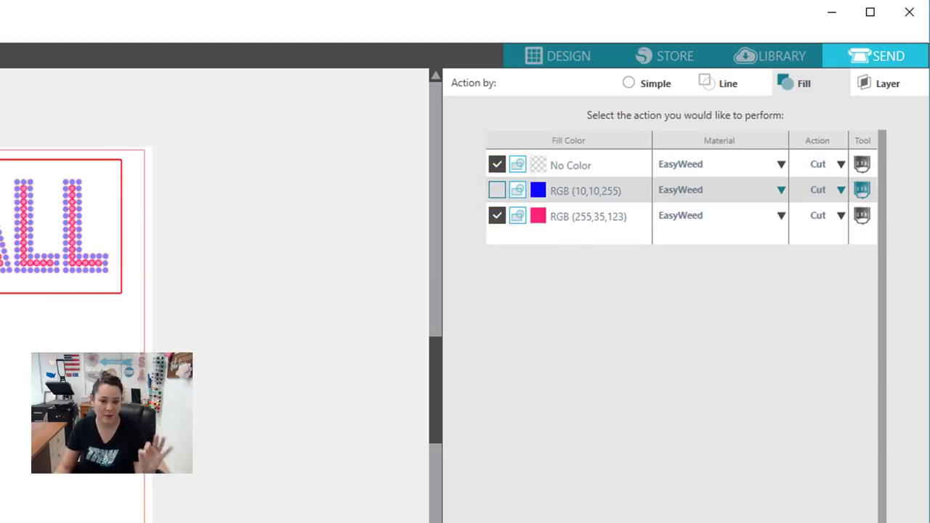
Set the No Color row's material to Magic Flock.
left_click(707, 208)
left_click(784, 163)
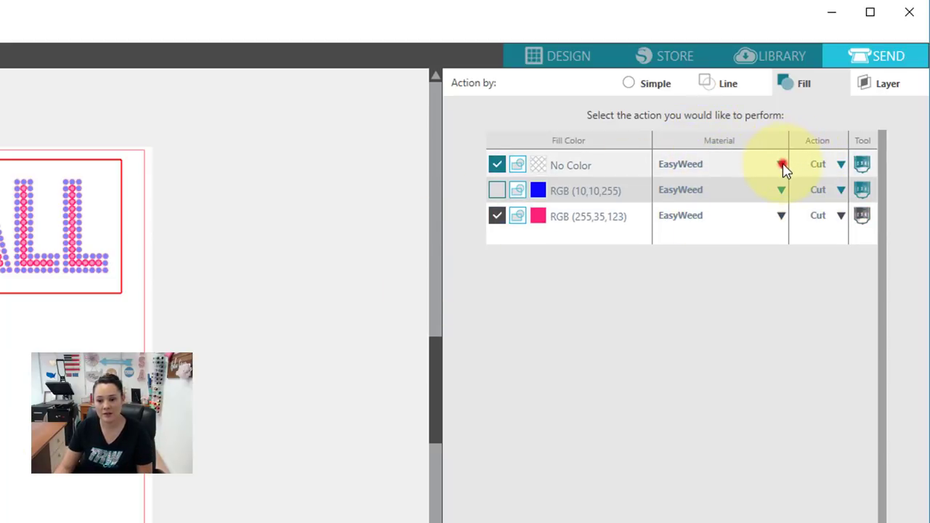
left_click(783, 165)
left_click_drag(836, 178, 830, 401)
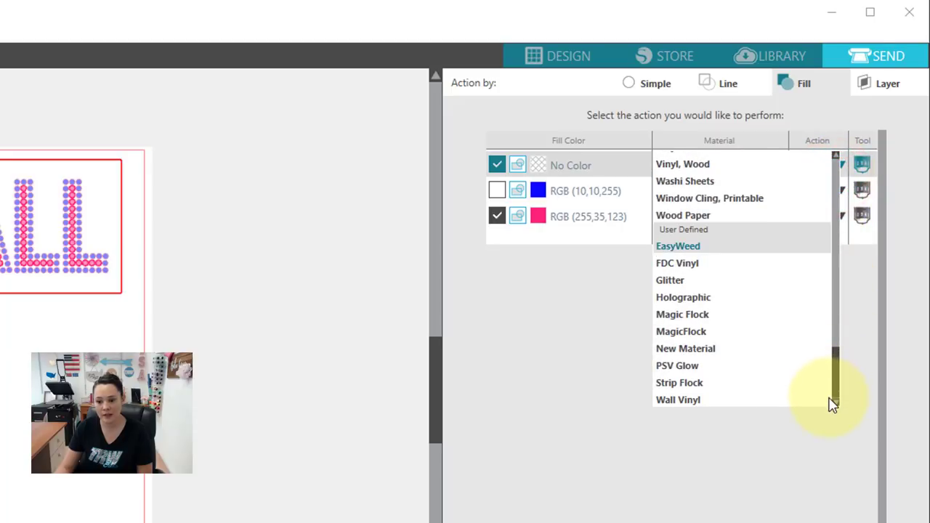
left_click(705, 316)
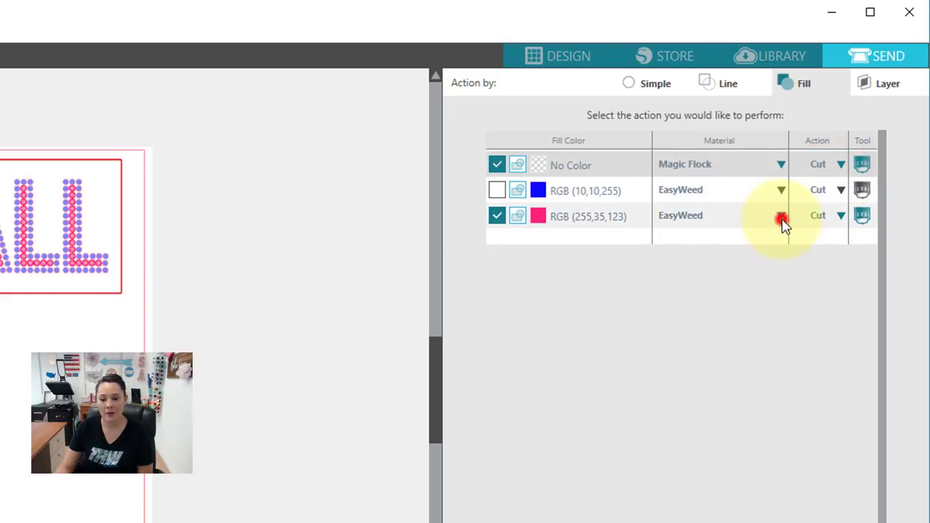
Set the pink and blue stone rows' material to Magic Flock as well.
left_click(781, 220)
left_click_drag(836, 249, 704, 391)
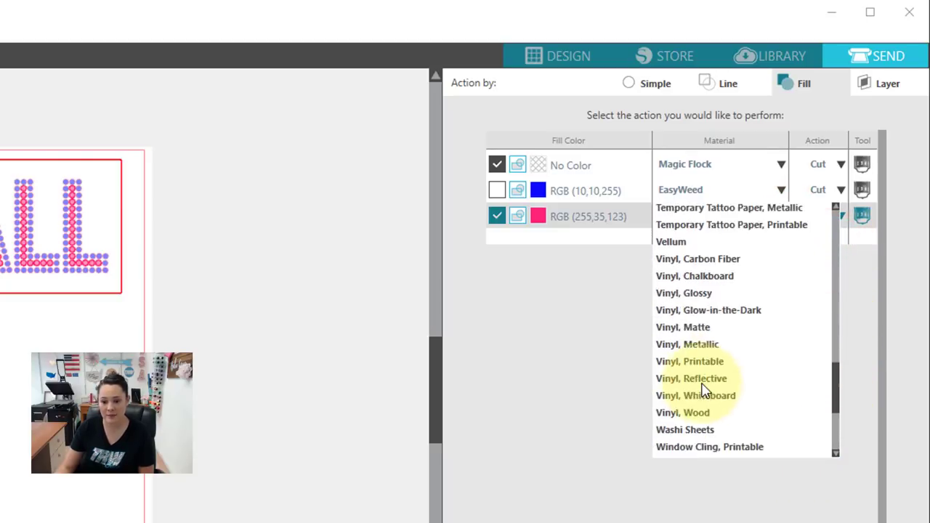
scroll(727, 432, "down", 3)
scroll(716, 429, "up", 1)
scroll(710, 434, "down", 1)
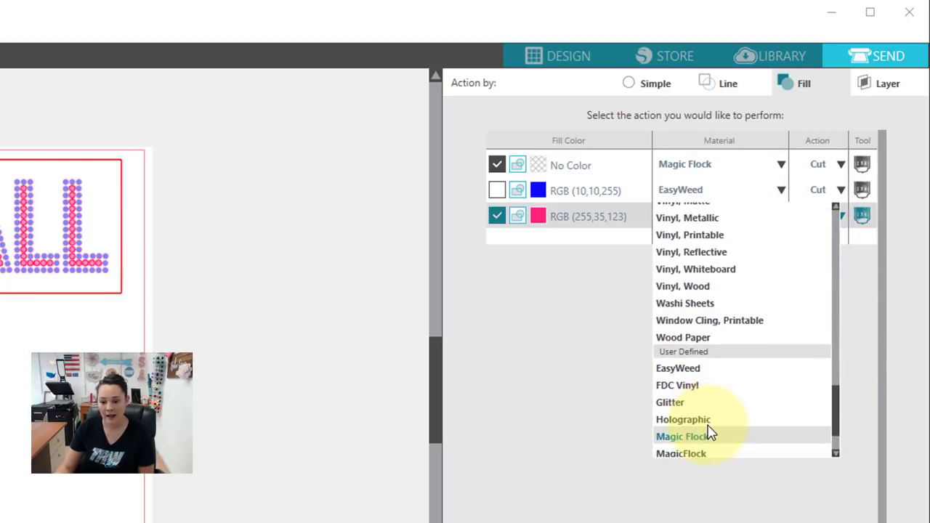
scroll(706, 433, "down", 1)
scroll(702, 430, "up", 2)
scroll(702, 432, "down", 1)
left_click(702, 432)
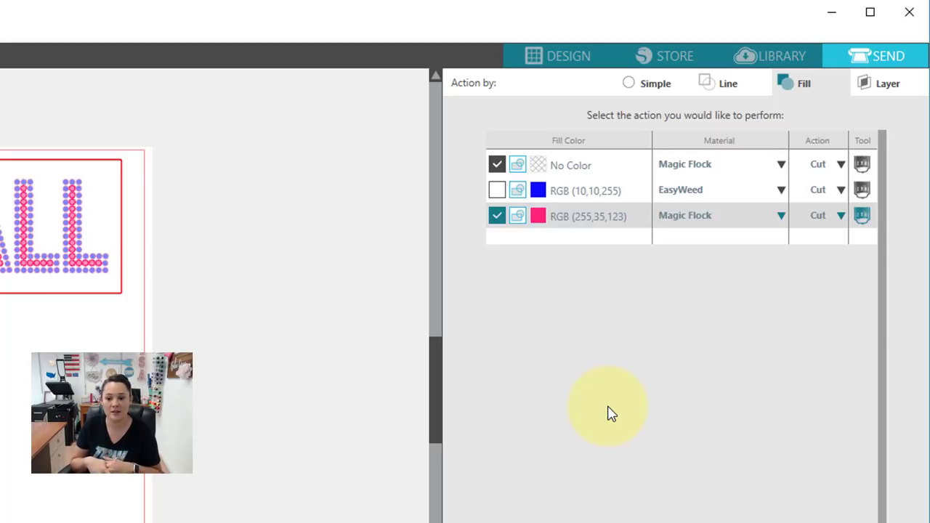
left_click(781, 189)
left_click_drag(836, 220, 833, 426)
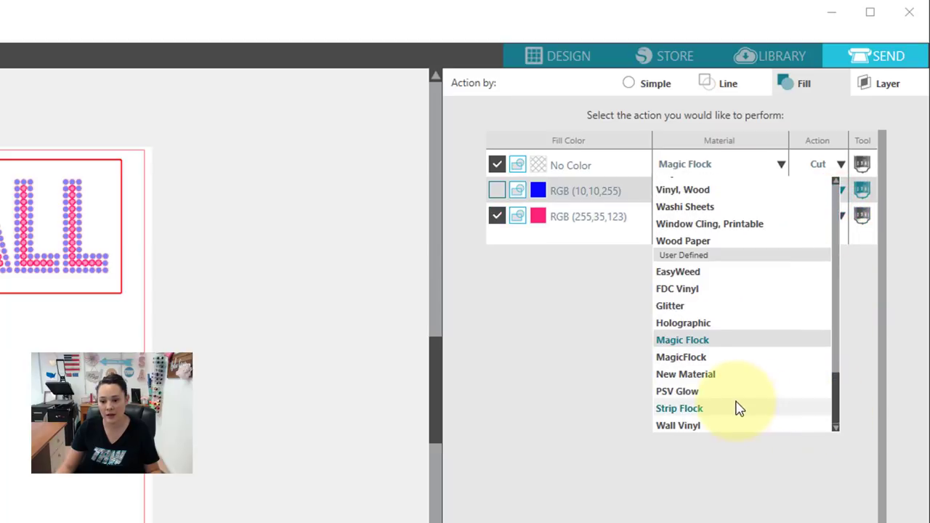
left_click(683, 340)
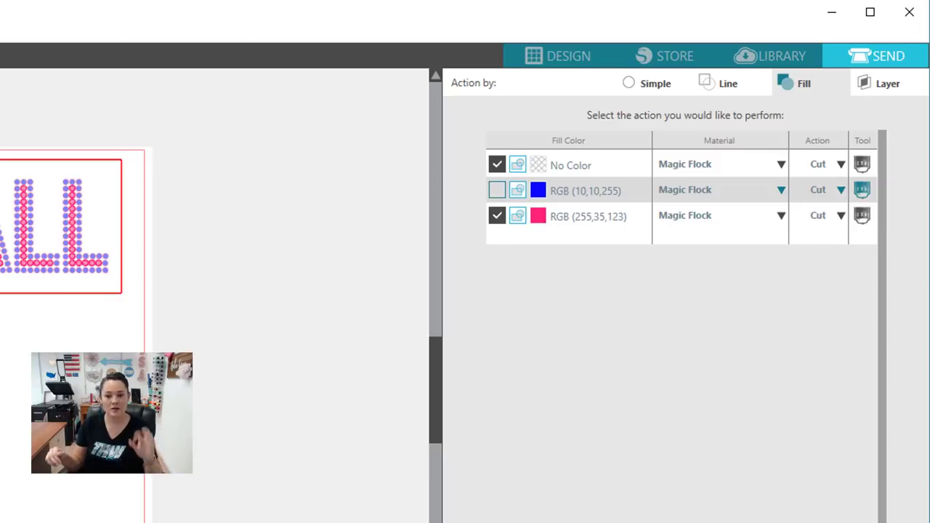
Uncheck the pink RGB (255,35,123) row and check the blue RGB (10,10,255) row.
left_click(494, 218)
left_click(497, 189)
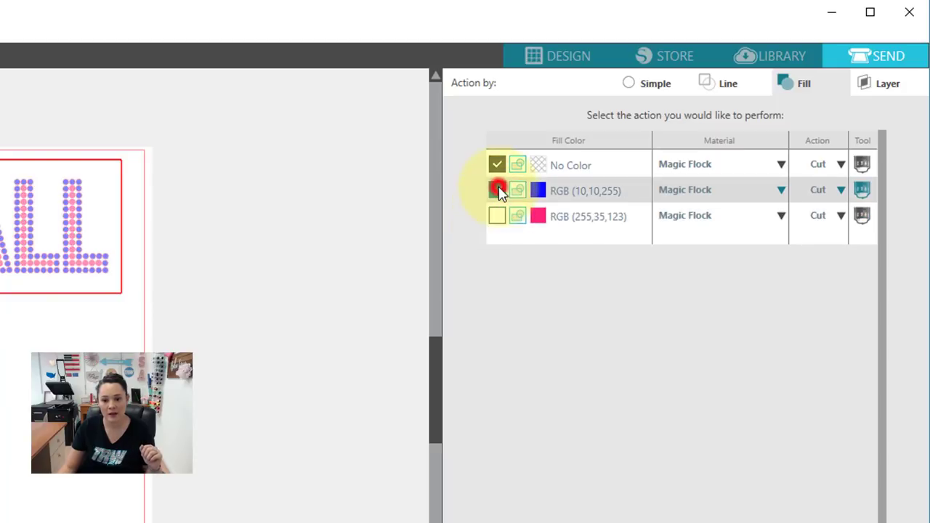